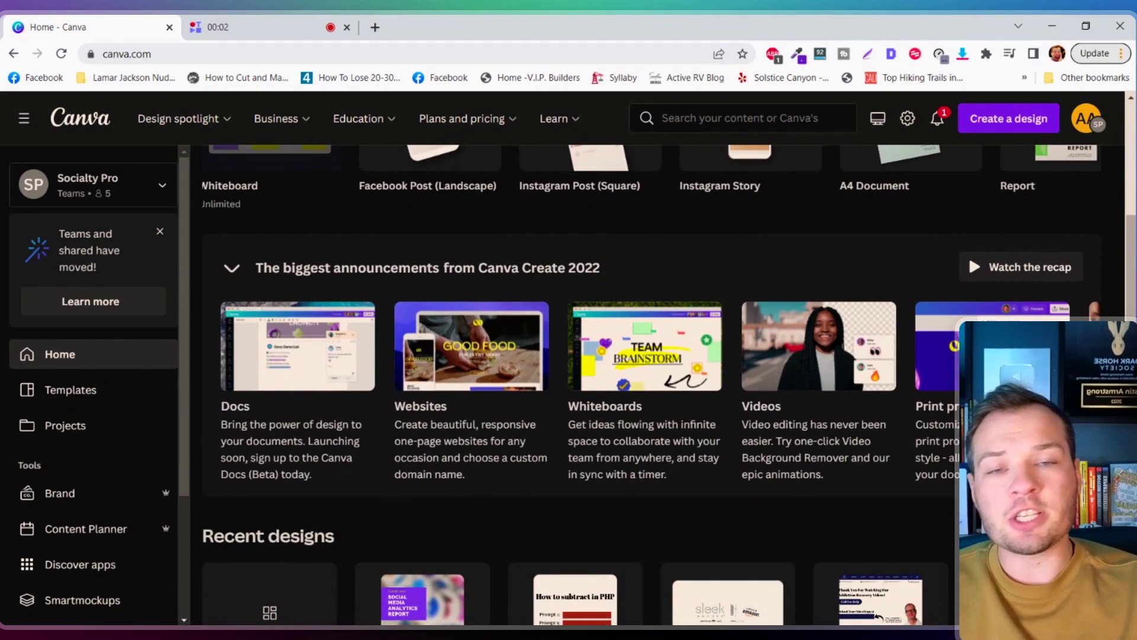
- Browse the Social media design options on the Canva home page
scroll(670, 385, up, 6)
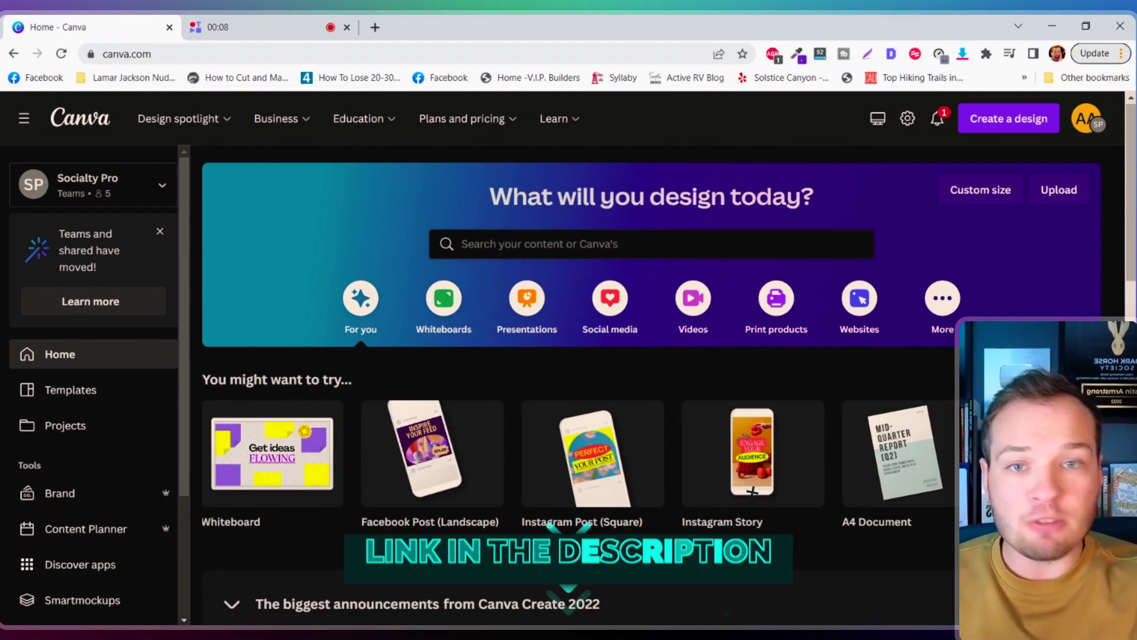
scroll(670, 385, down, 8)
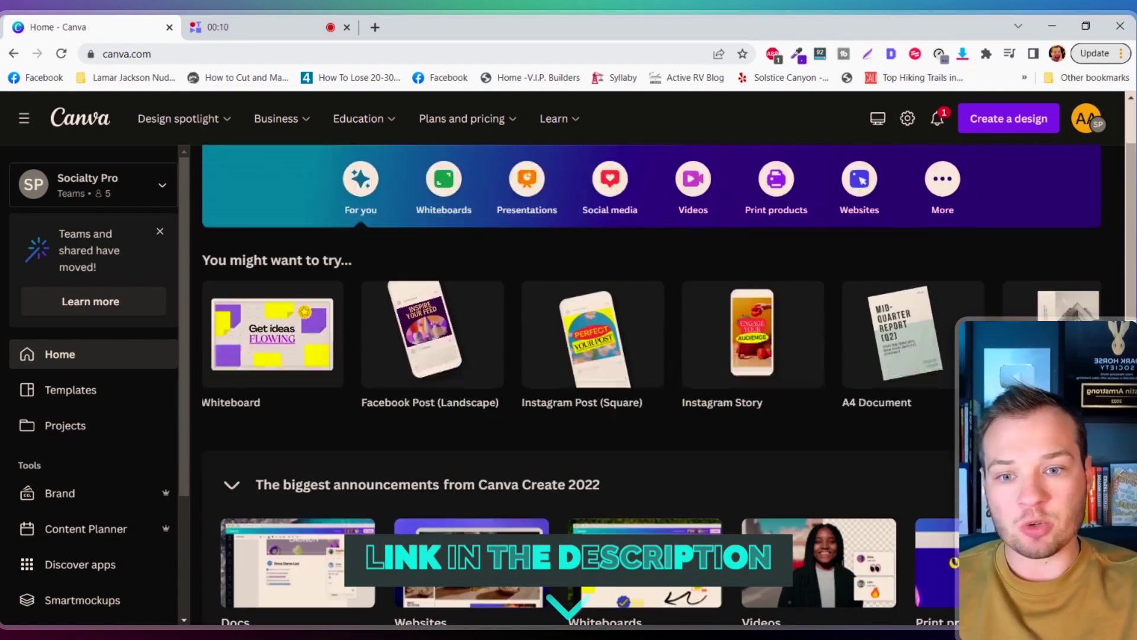
scroll(651, 331, right, 2)
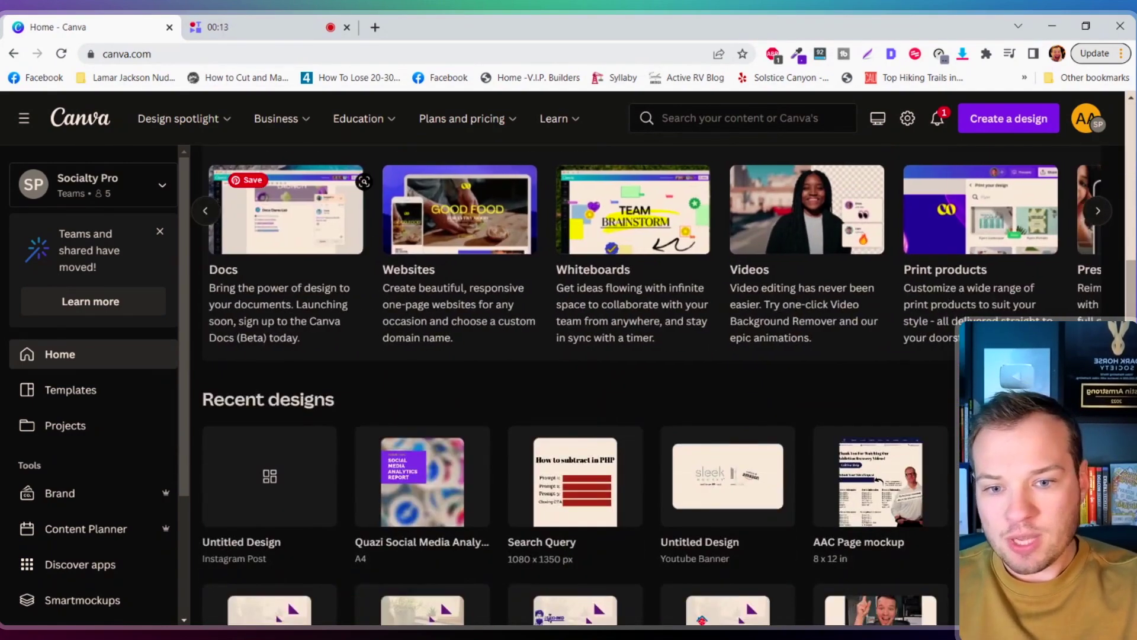
scroll(518, 285, up, 8)
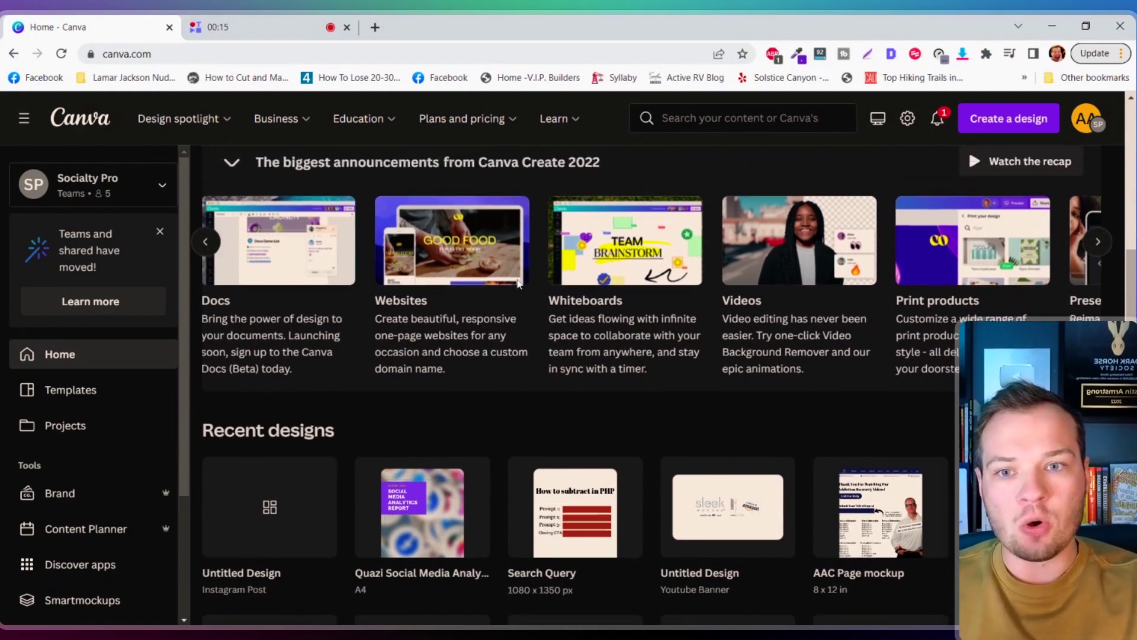
scroll(776, 298, down, 2)
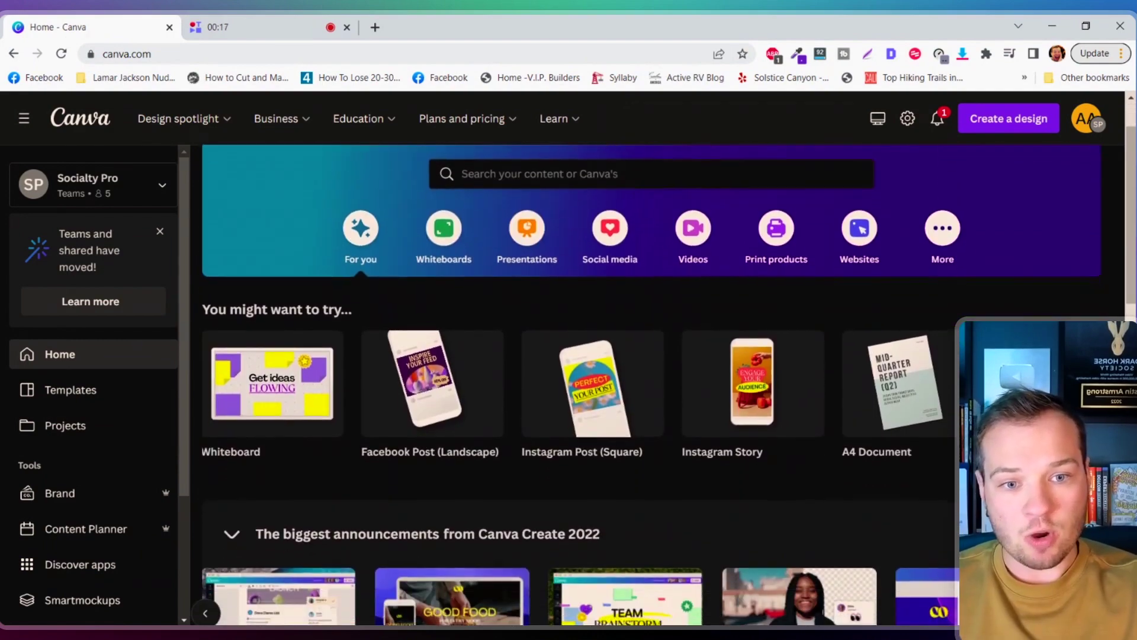
scroll(776, 298, up, 2)
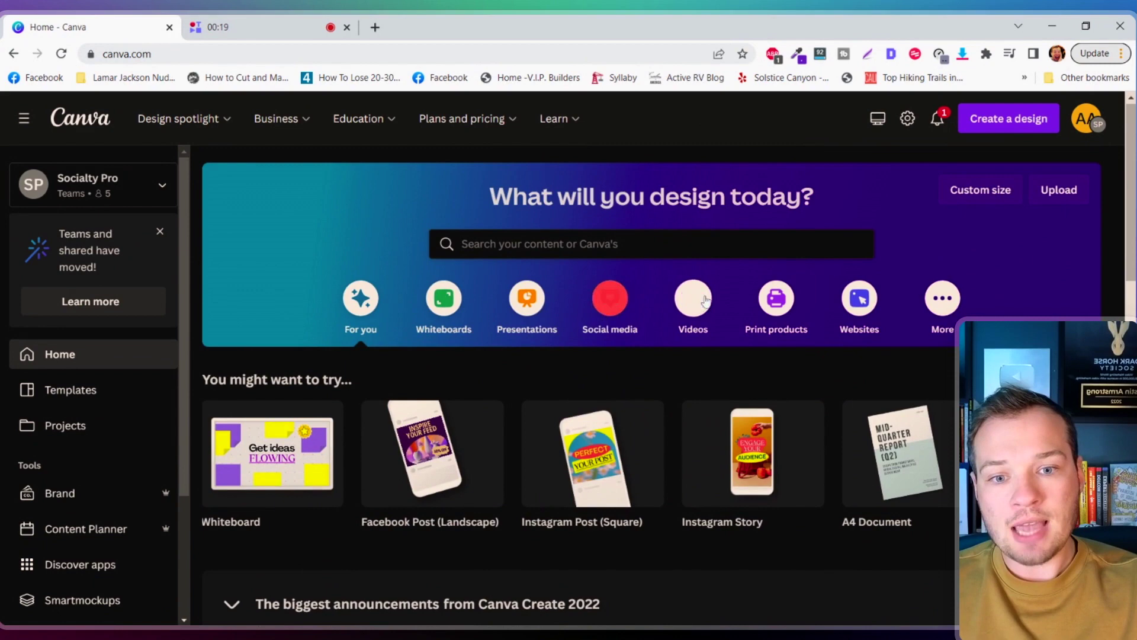
click(619, 302)
scroll(619, 302, down, 2)
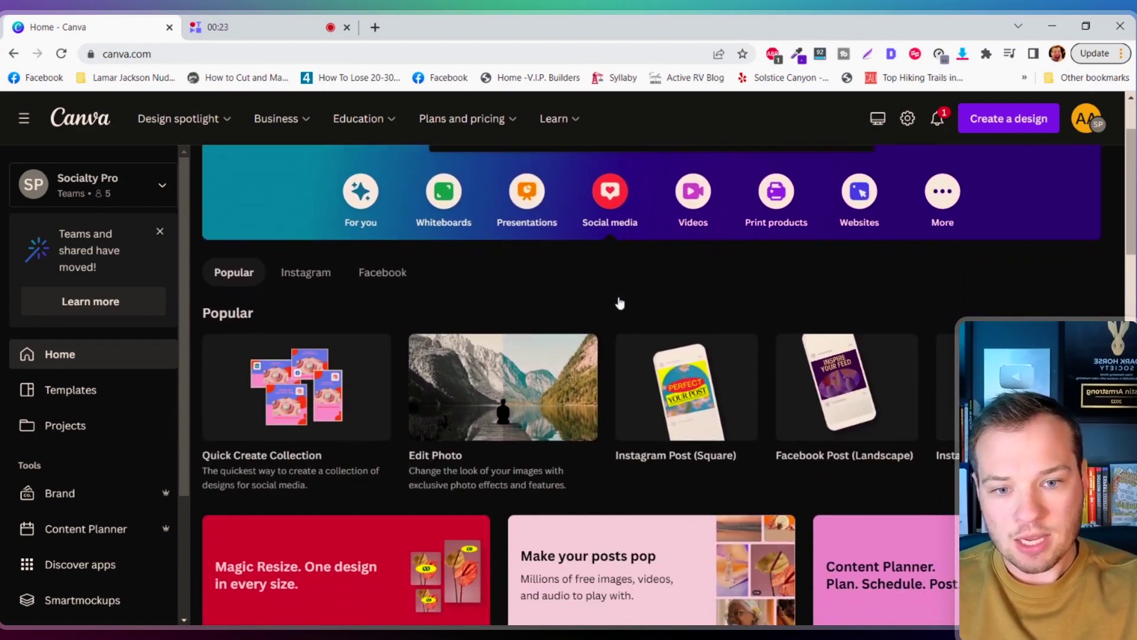
scroll(619, 303, down, 8)
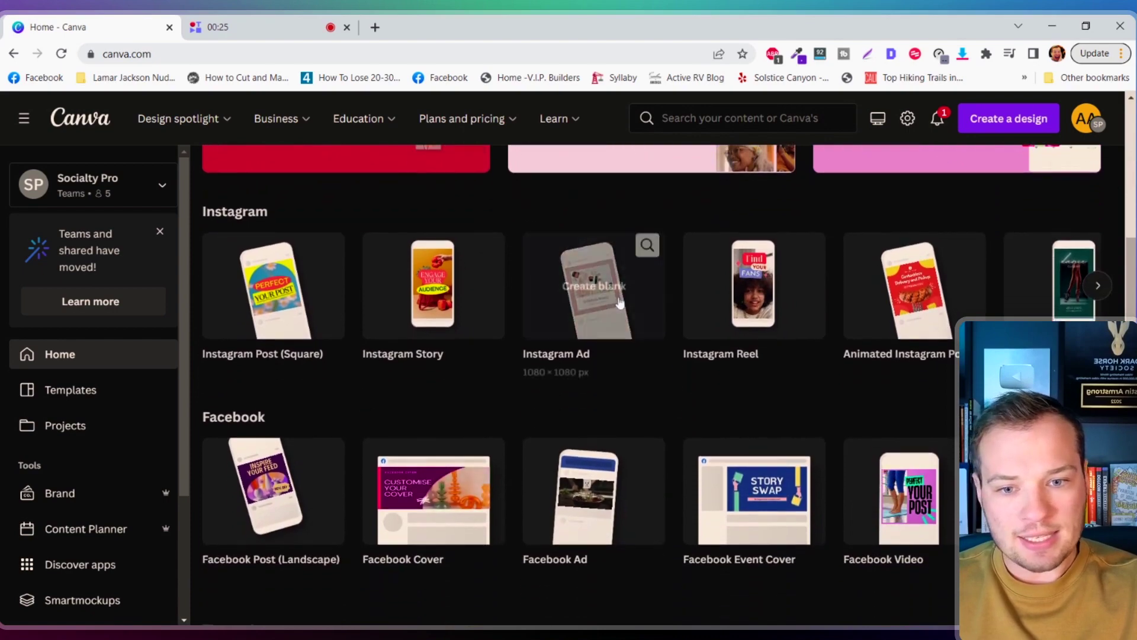
scroll(619, 302, down, 2)
scroll(616, 302, right, 2)
scroll(615, 303, up, 8)
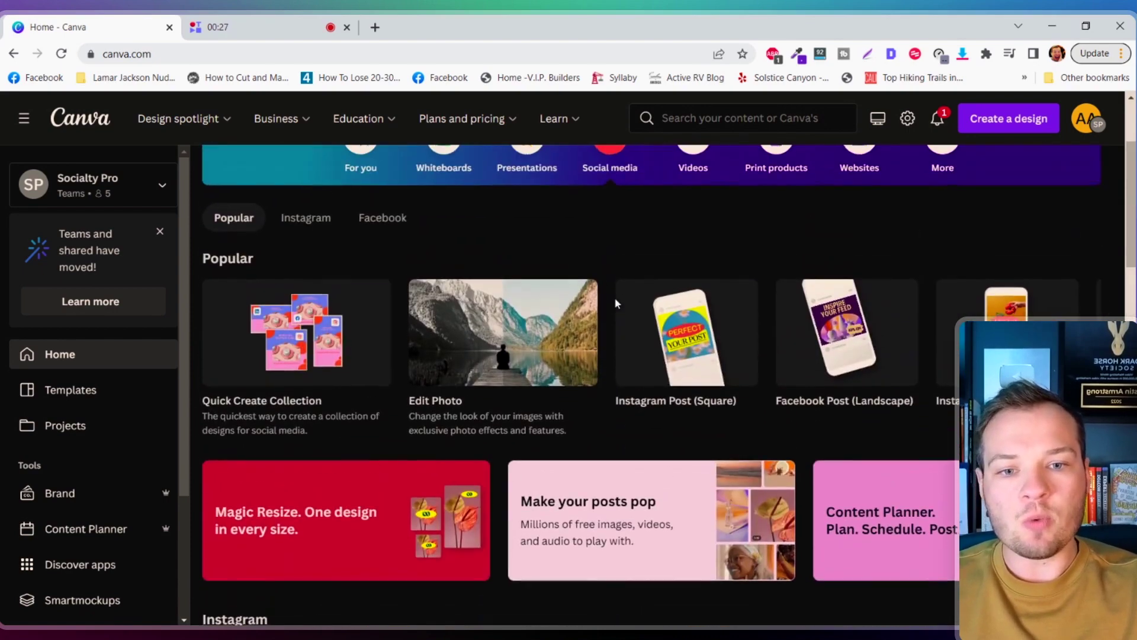
scroll(561, 226, up, 3)
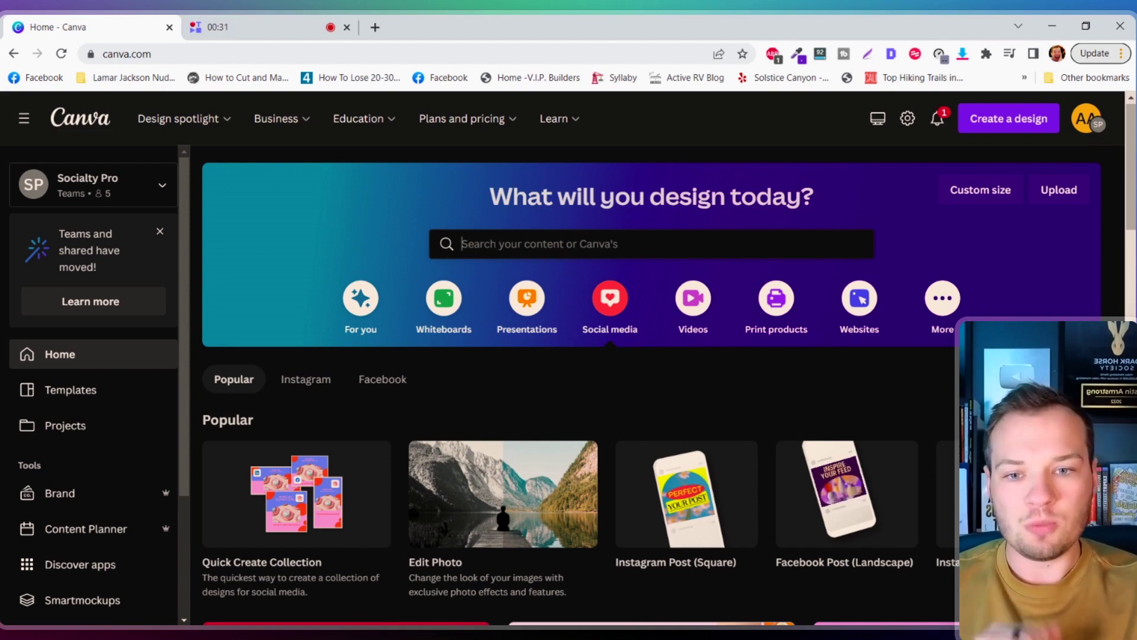
- Search 'youtube thum' and bring up the YouTube Thumbnail template results
click(462, 243)
text(youtube)
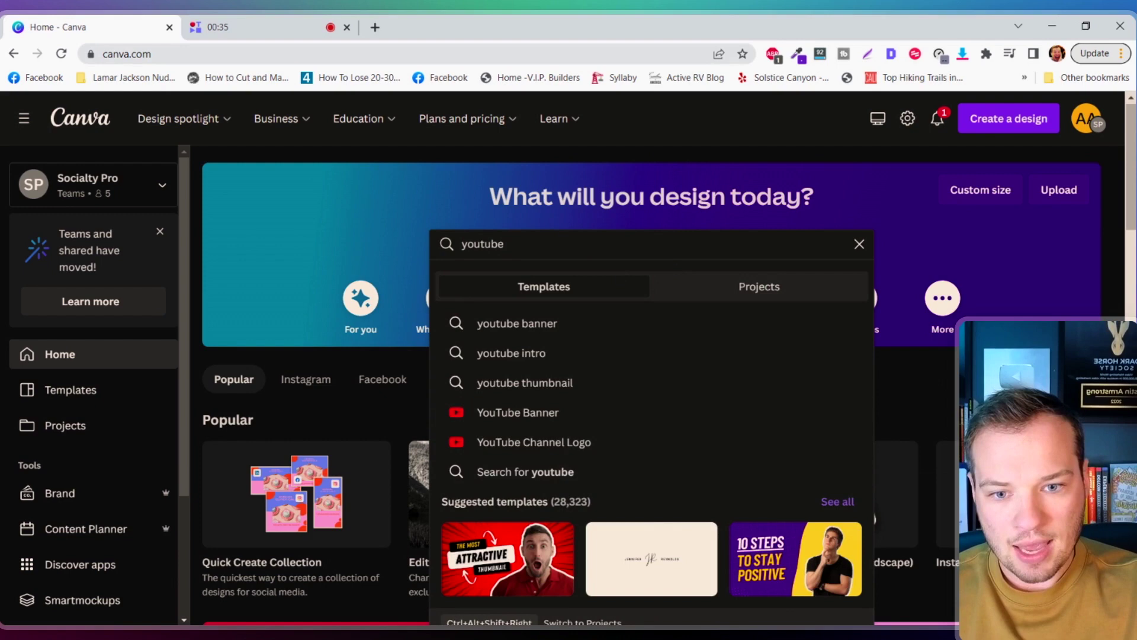
text( thumb)
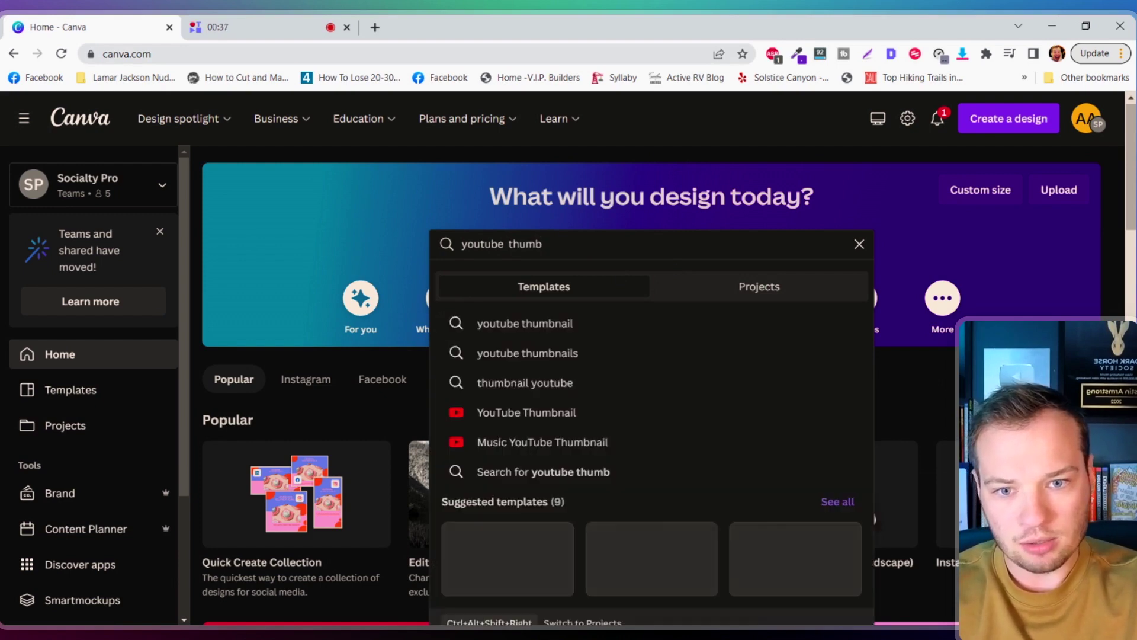
click(541, 413)
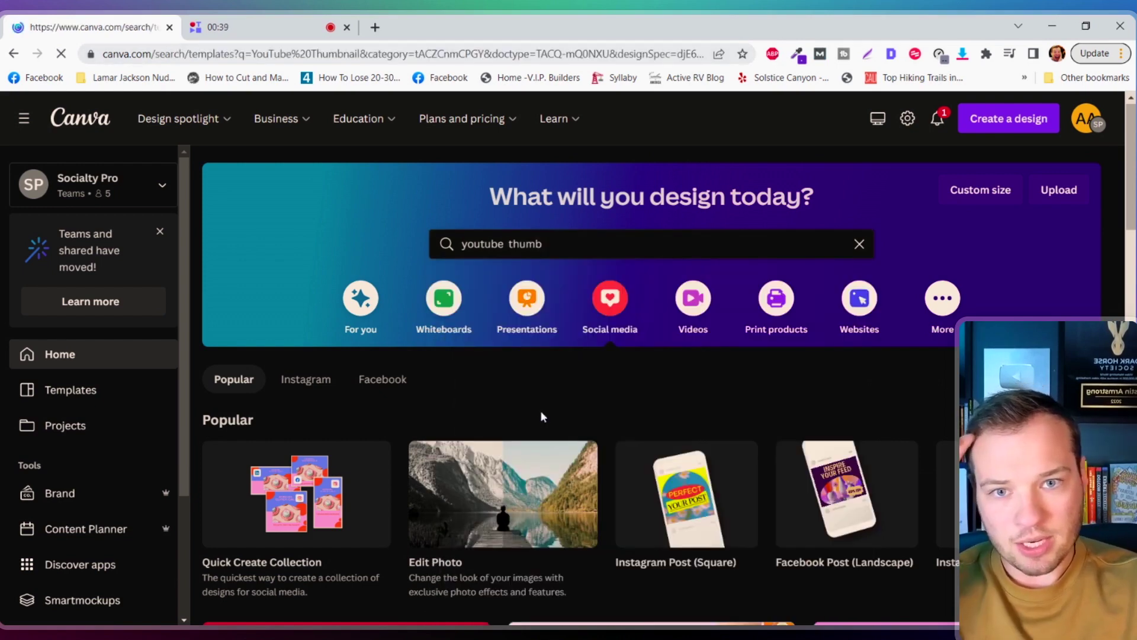
scroll(541, 411, down, 3)
scroll(541, 410, down, 5)
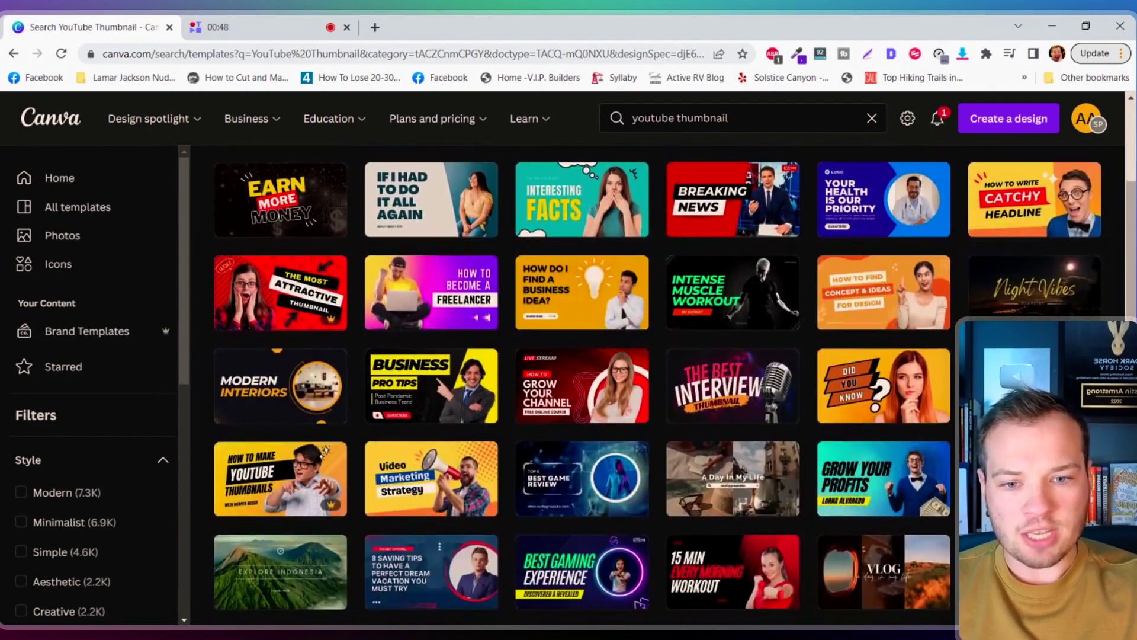
scroll(542, 410, up, 6)
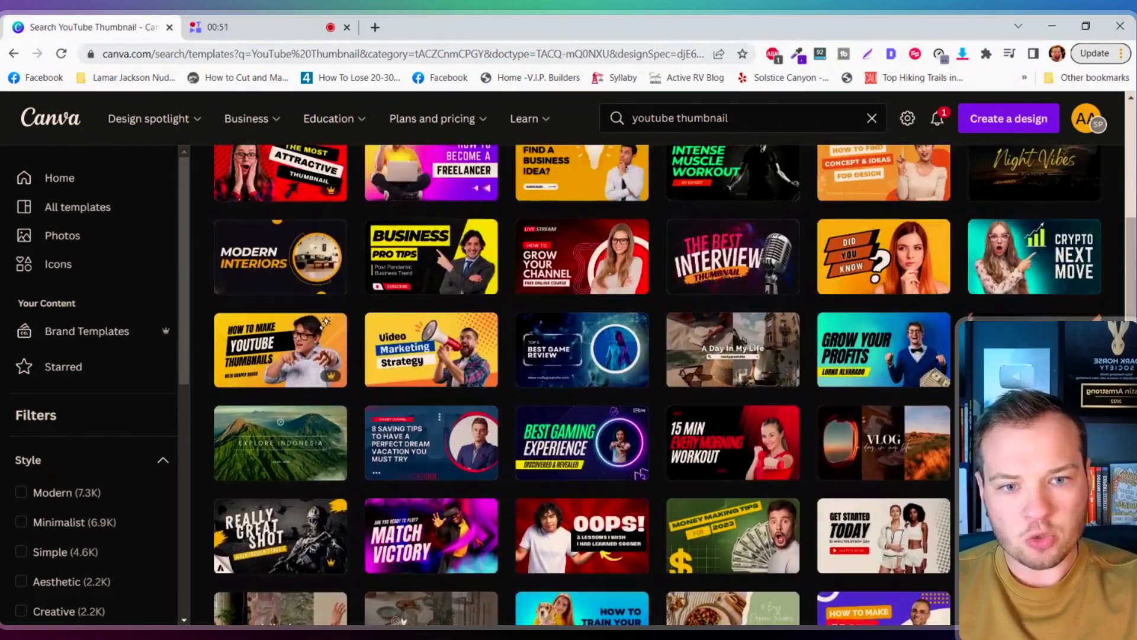
scroll(658, 385, up, 2)
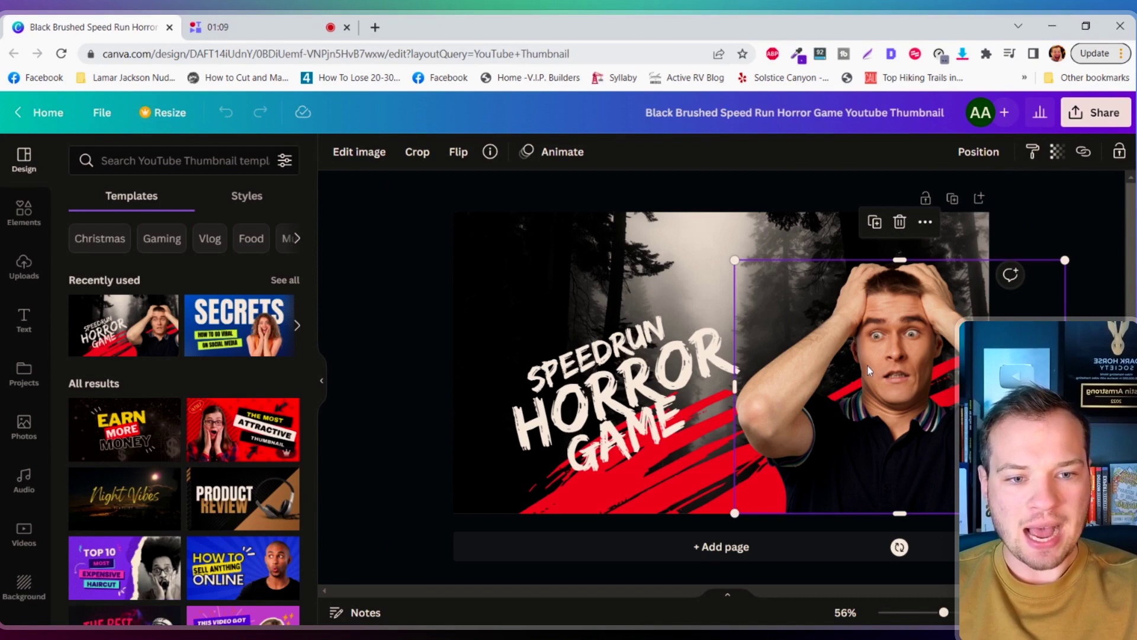
- Delete the frightened man's photo from the Speed Run Horror Game thumbnail
key(Delete)
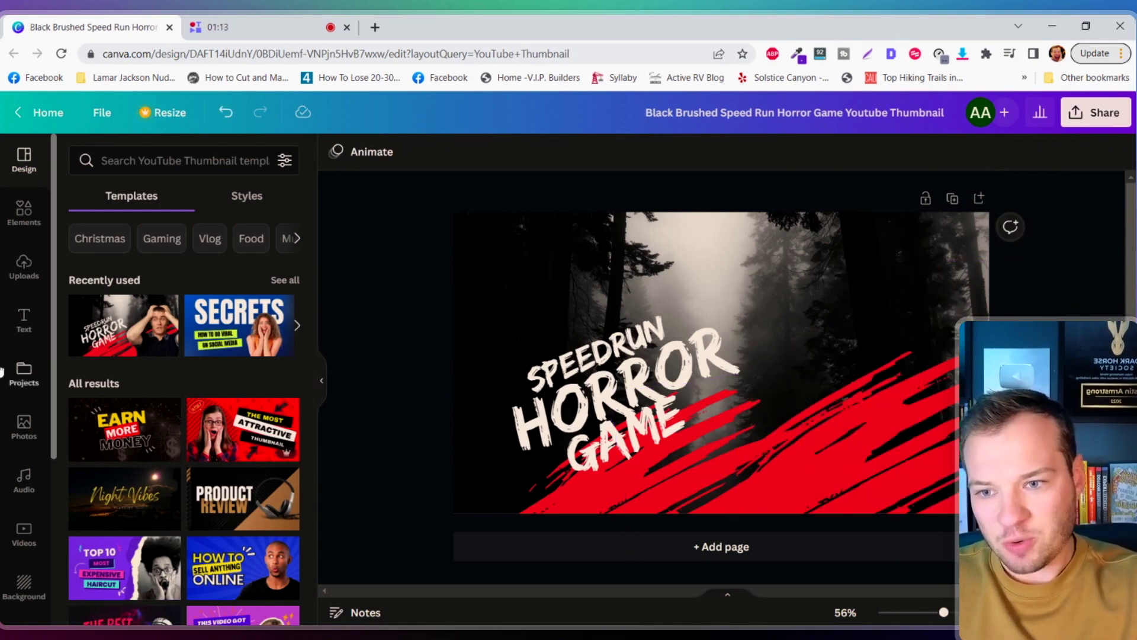
scroll(7, 432, down, 5)
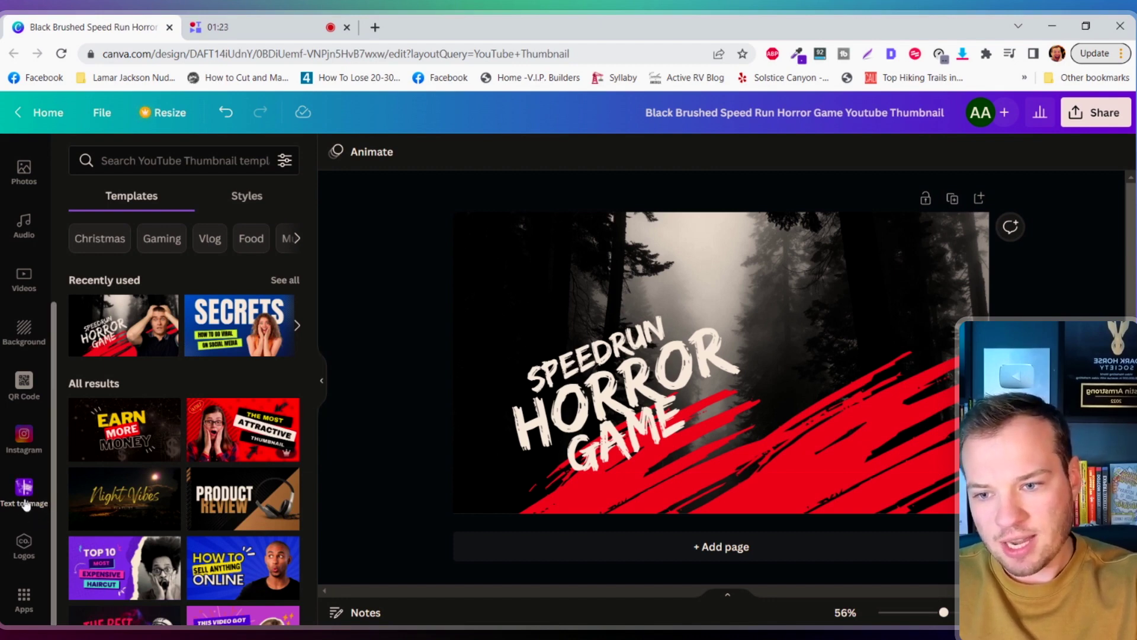
- Open the Text to Image generator from the Apps panel
click(23, 604)
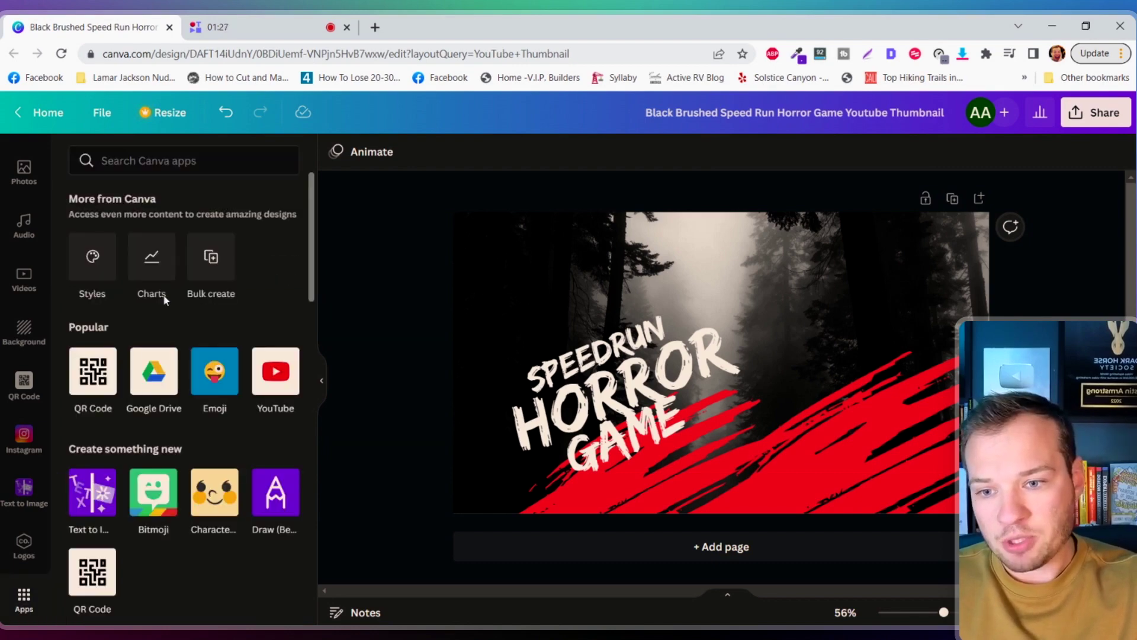
scroll(163, 298, down, 4)
scroll(165, 300, up, 1)
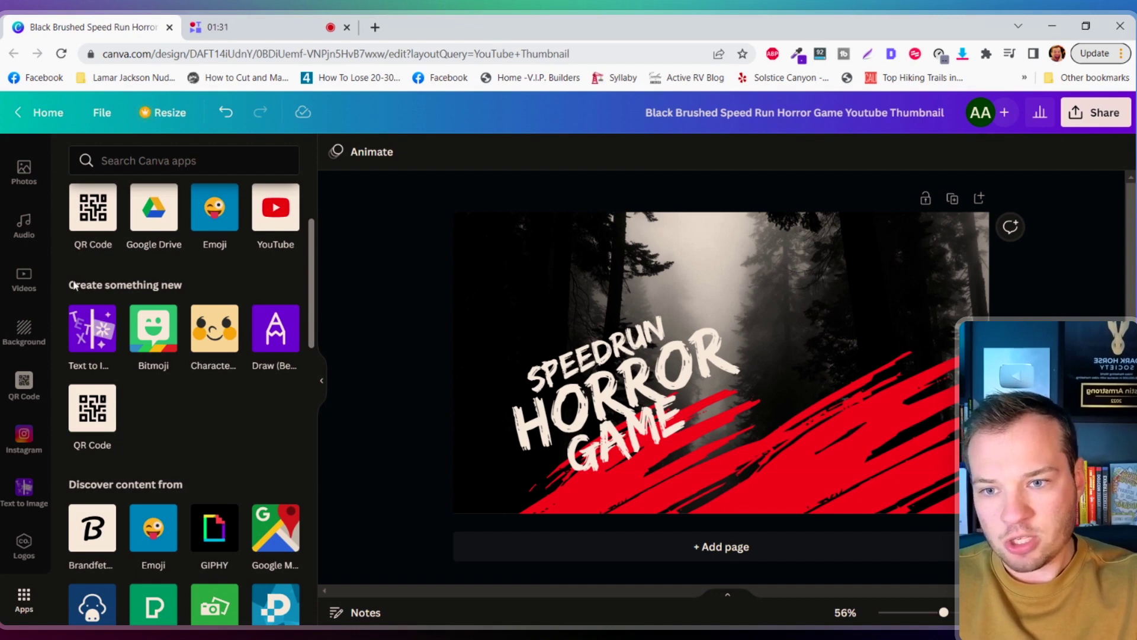
click(82, 347)
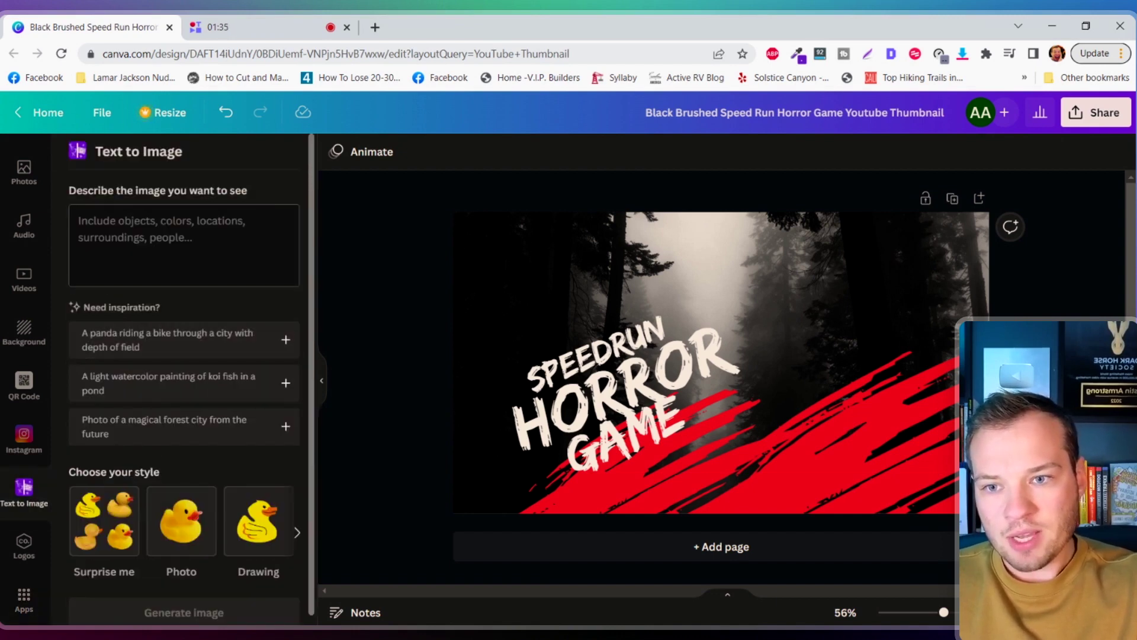
scroll(191, 380, down, 1)
scroll(190, 379, up, 1)
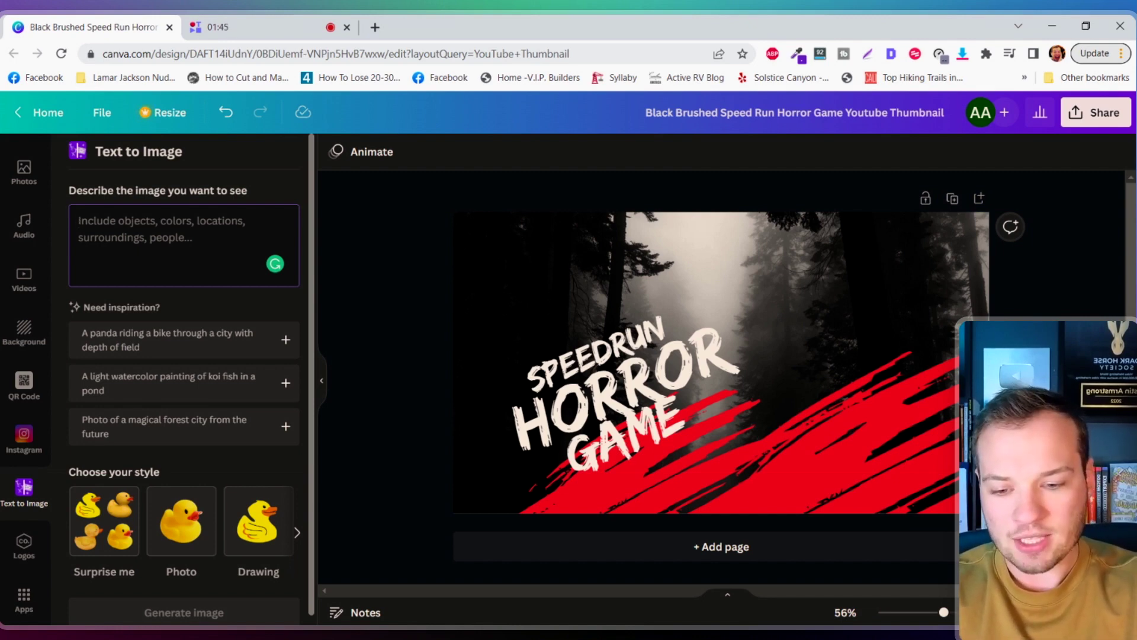
- Enter the prompt 'Darth Vader as a chipmunk riding a lightsaber' and browse the image styles
text(Darth Vader as a chipmunk riding a lightsaber)
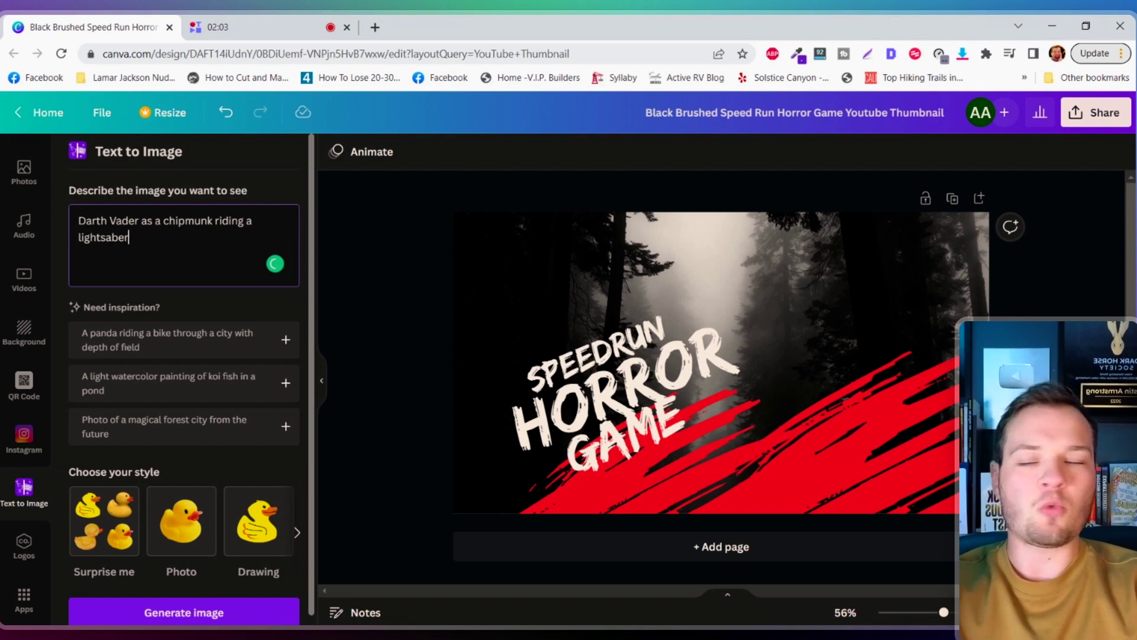
scroll(106, 519, down, 1)
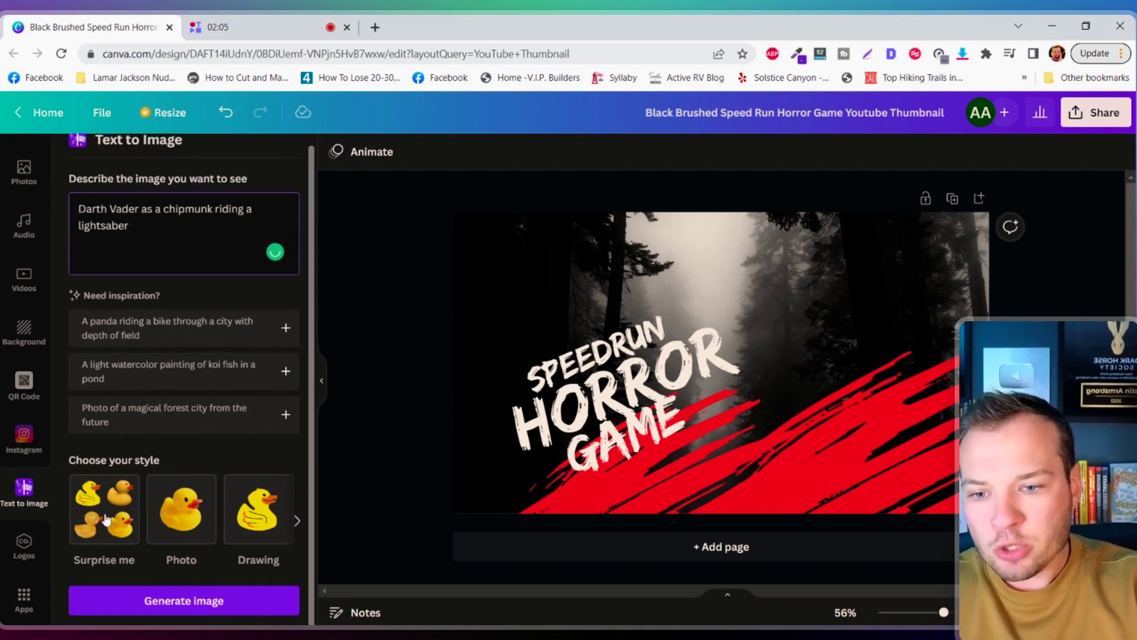
click(297, 522)
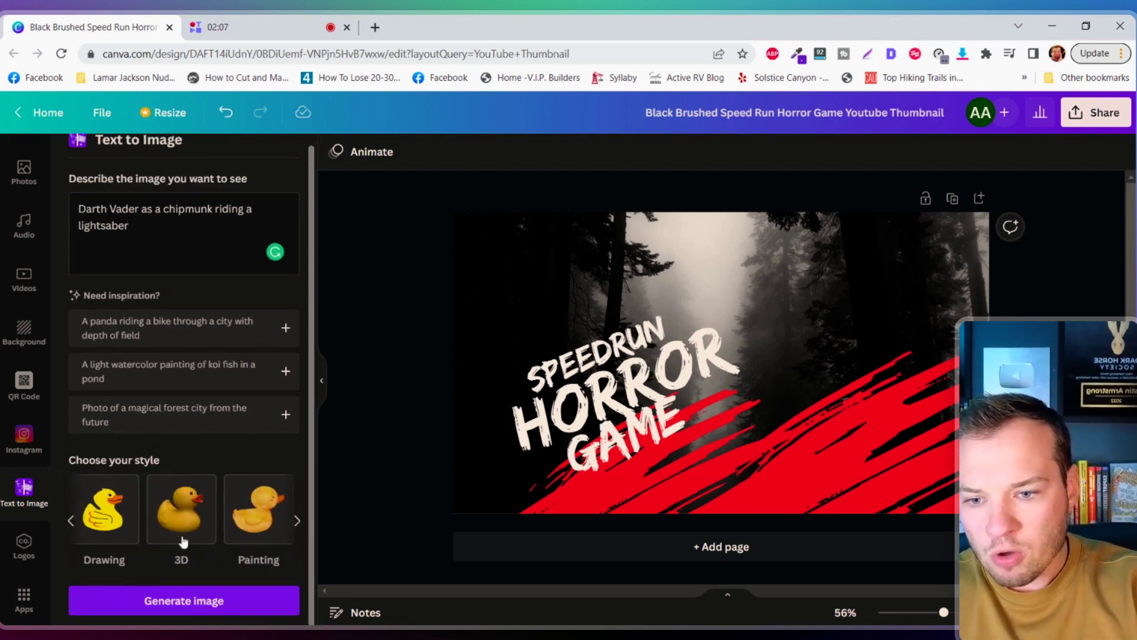
click(298, 522)
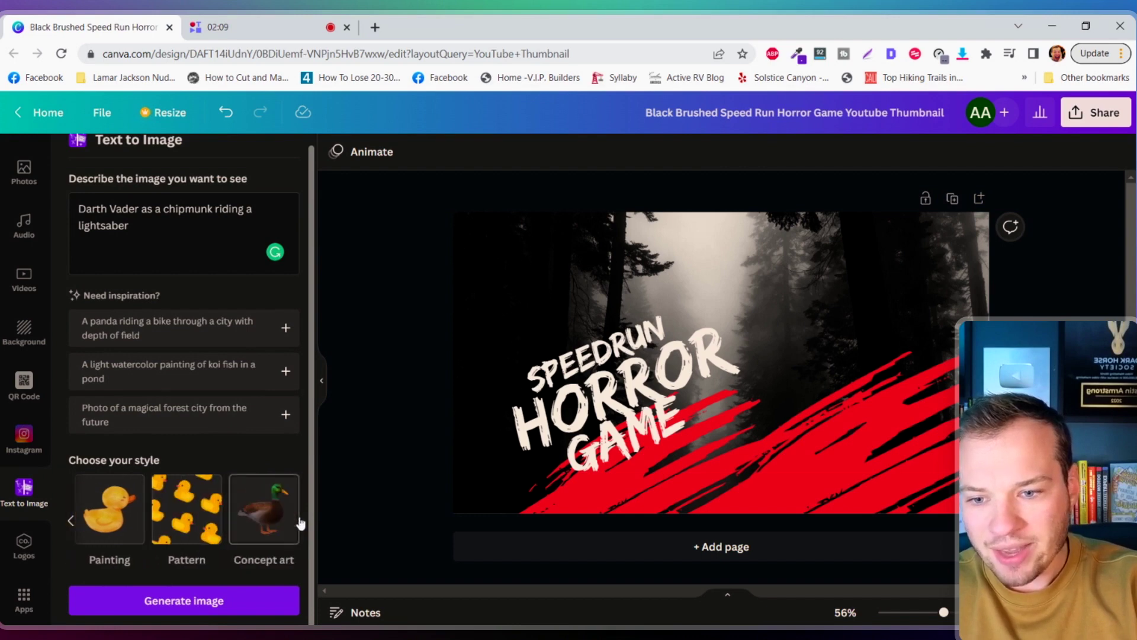
click(70, 520)
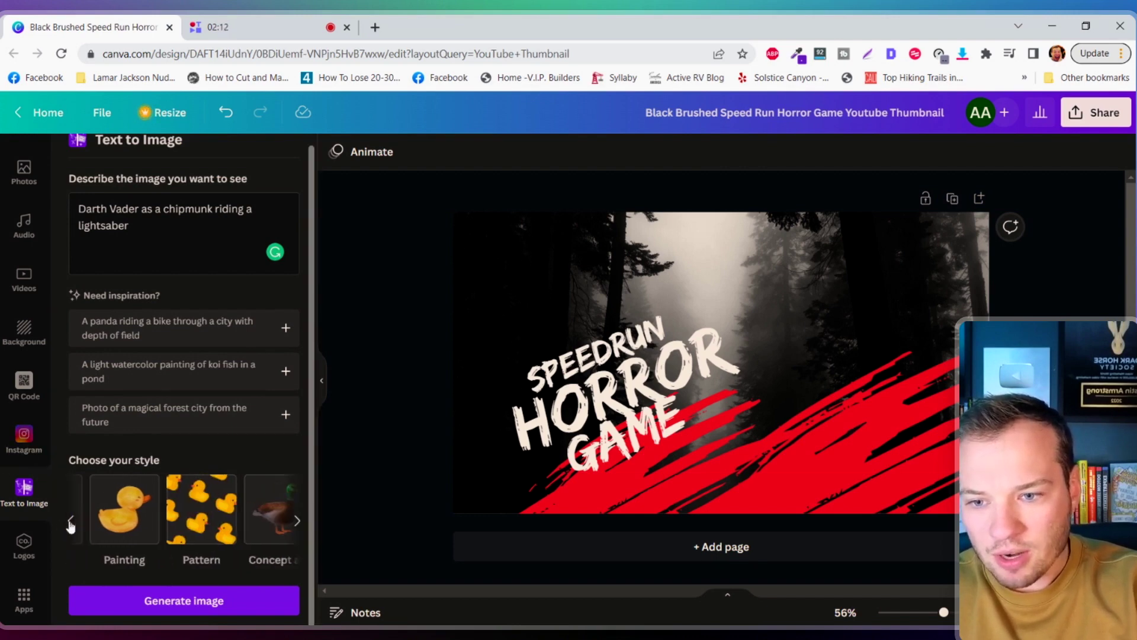
click(70, 520)
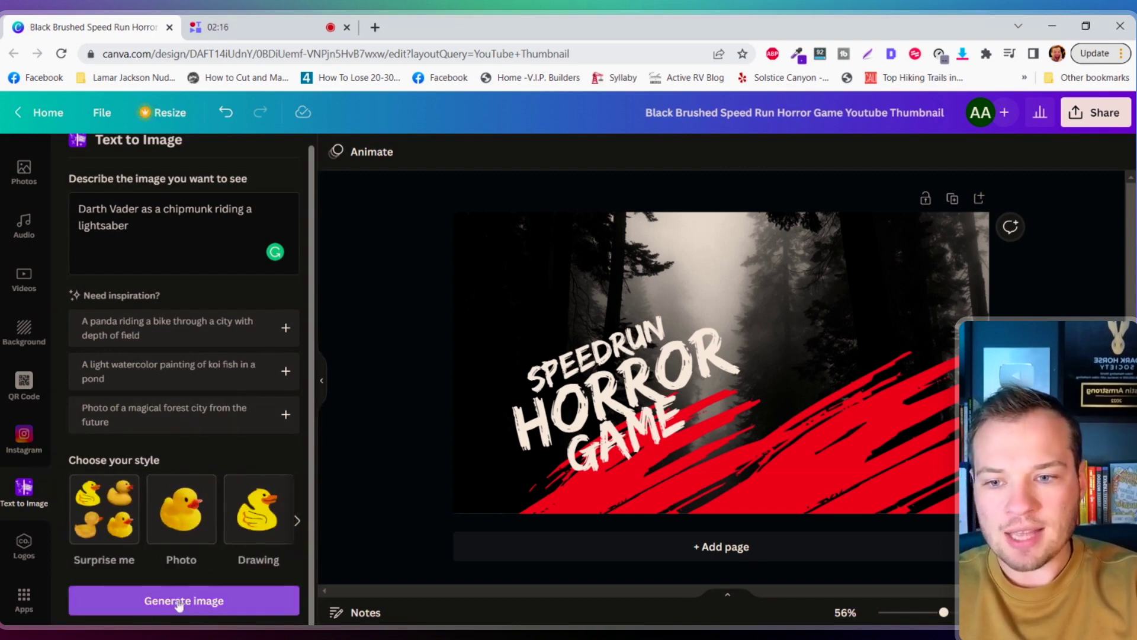
- Generate images from the Vader prompt and place the first result at the top right
click(160, 601)
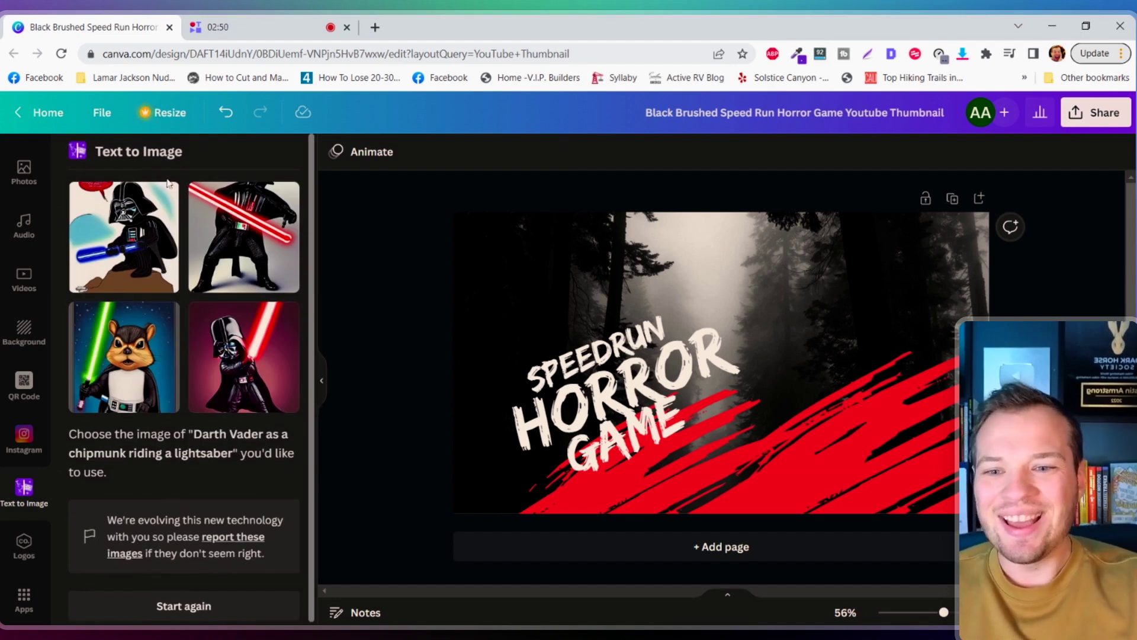
click(102, 243)
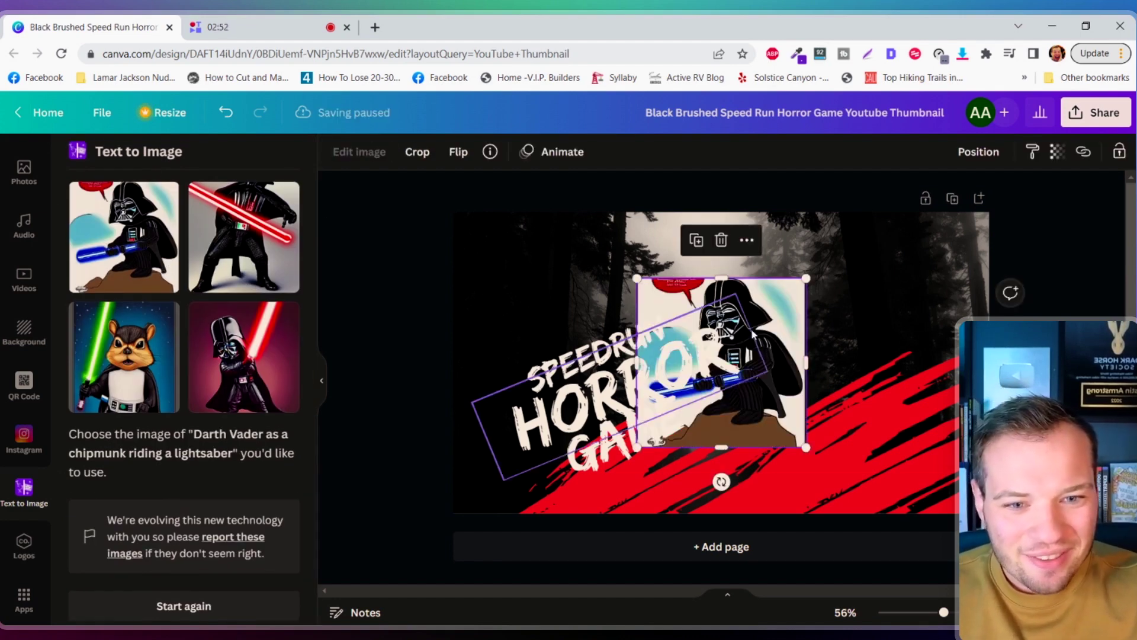
drag(740, 356, 924, 270)
- Replace the old Vader image with the chipmunk image, enlarged across the right side
click(82, 368)
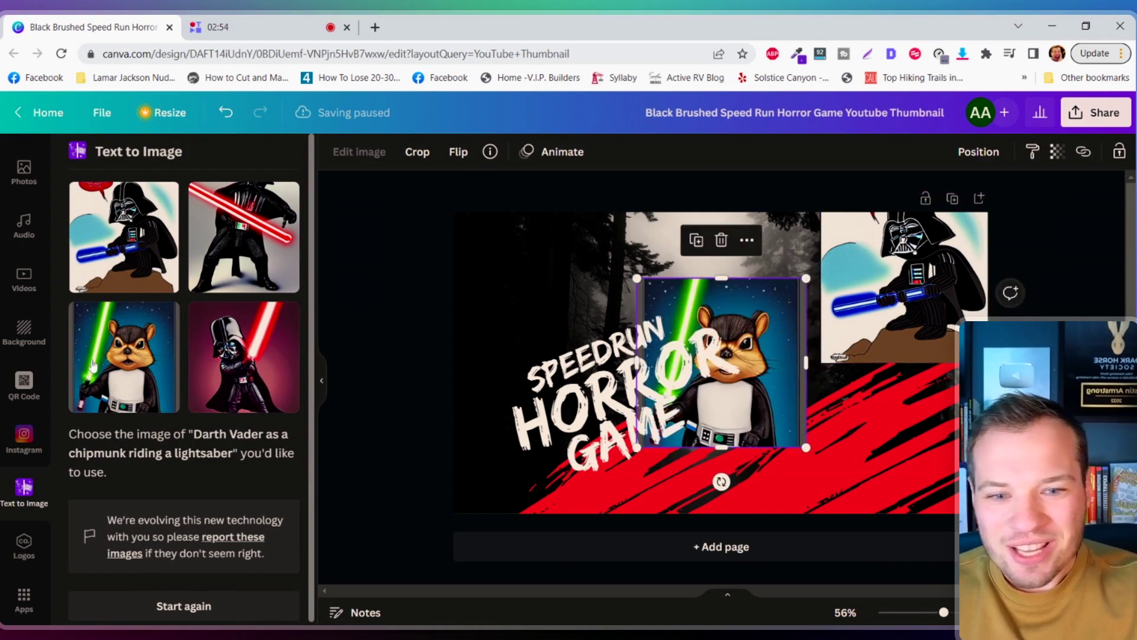
click(928, 301)
key(Delete)
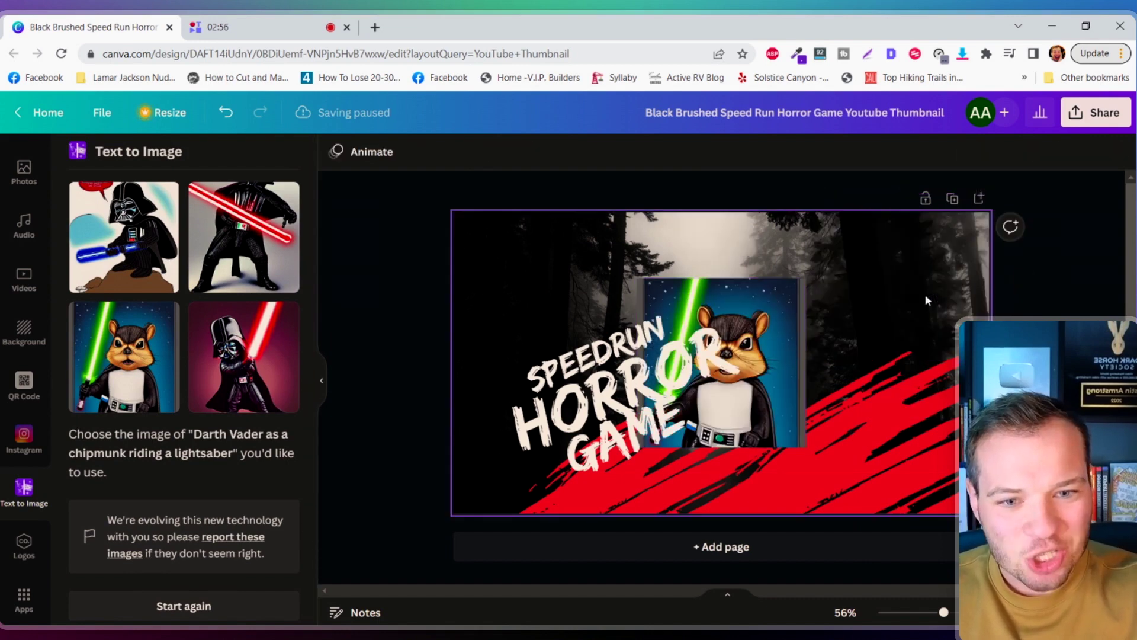
drag(723, 364, 880, 351)
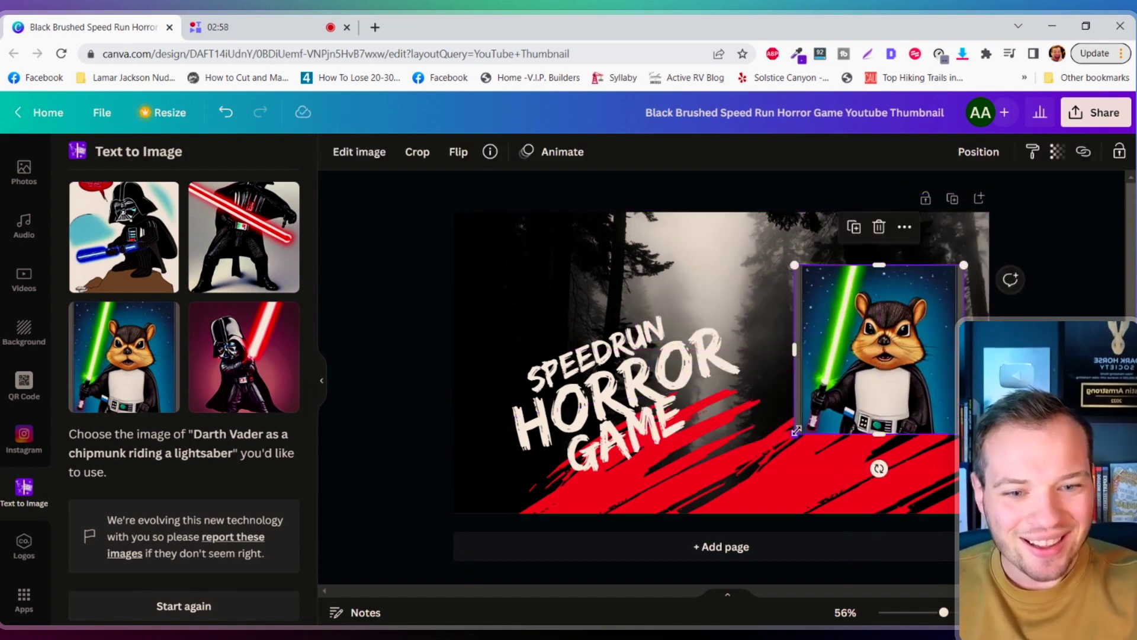
drag(756, 474, 706, 559)
drag(847, 389, 889, 315)
- Generate new chipmunk-prompt images and enlarge the magenta Vader result over the chipmunk
click(177, 605)
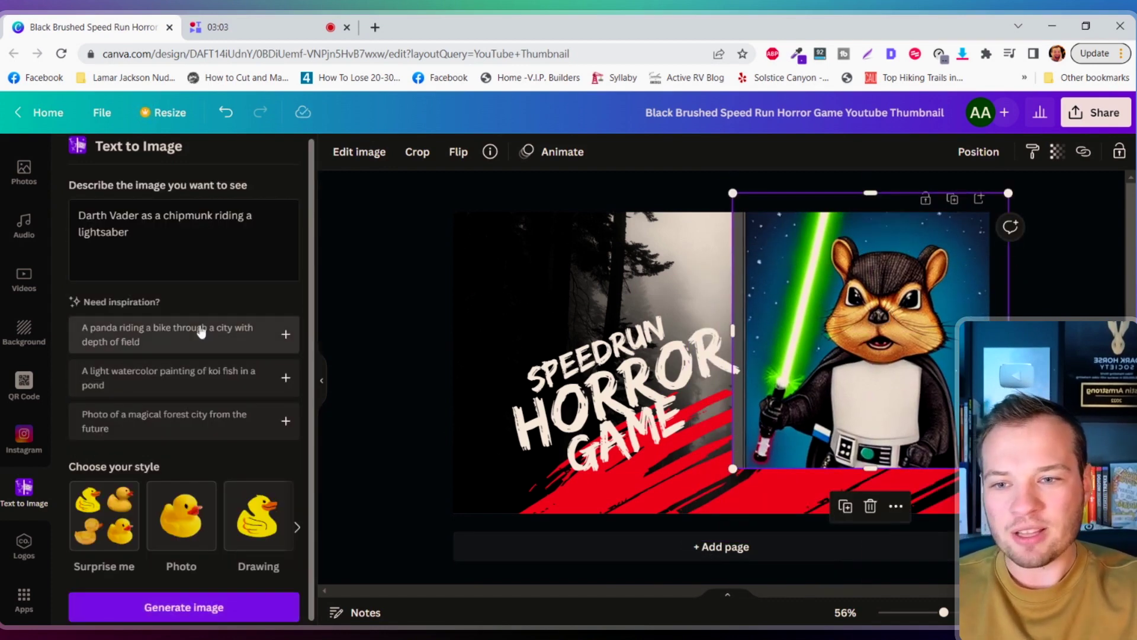
click(193, 605)
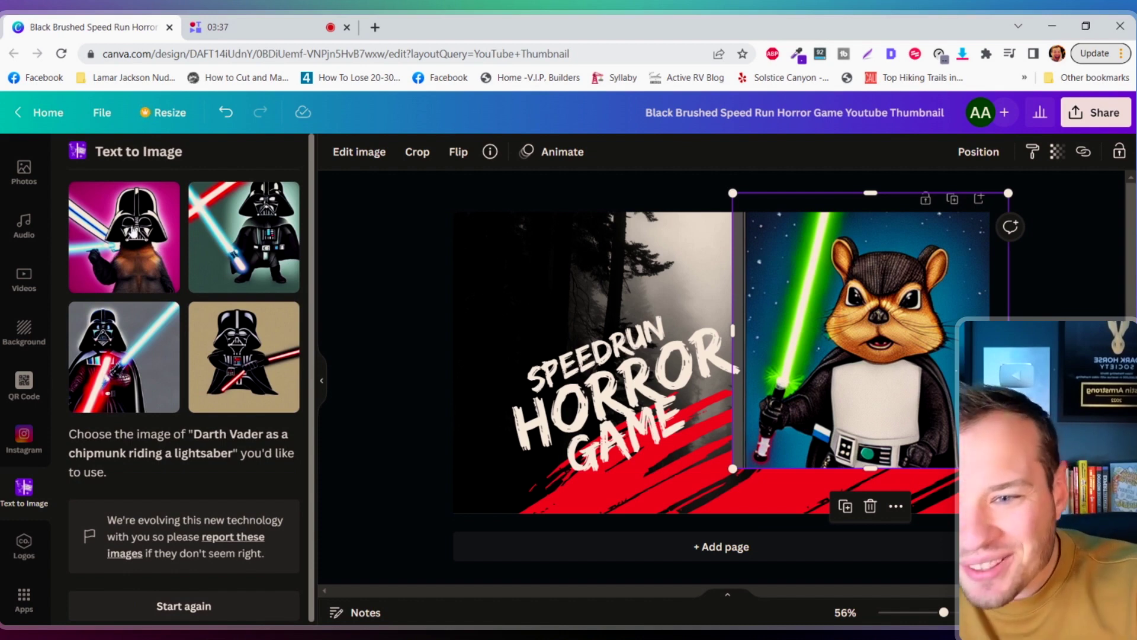
click(124, 237)
drag(782, 334, 825, 345)
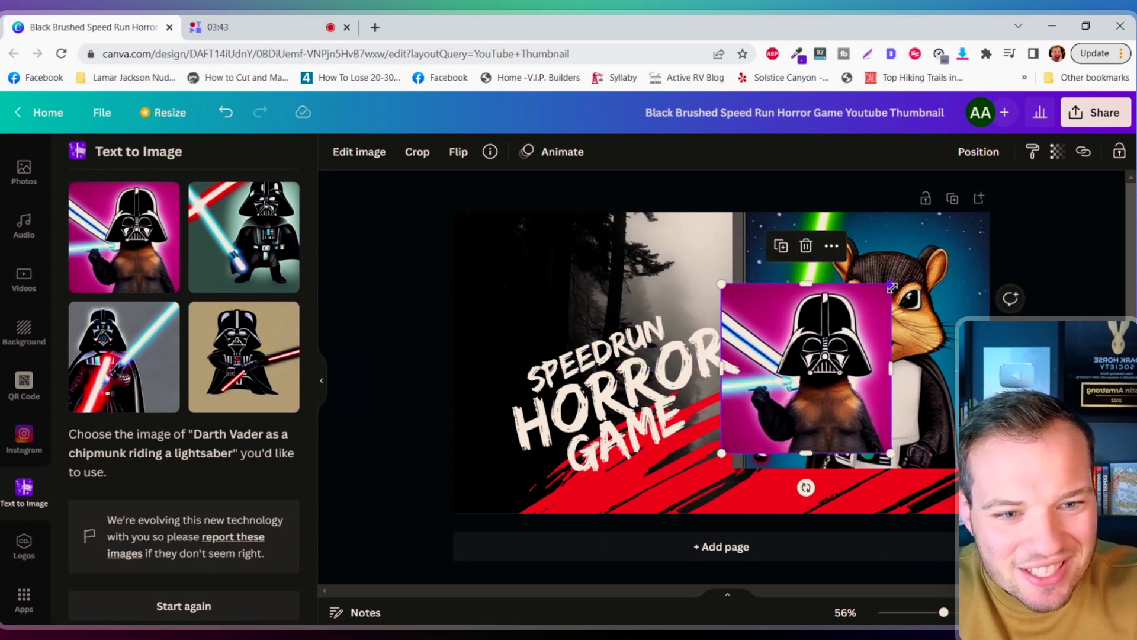
drag(901, 271, 908, 335)
scroll(170, 437, down, 1)
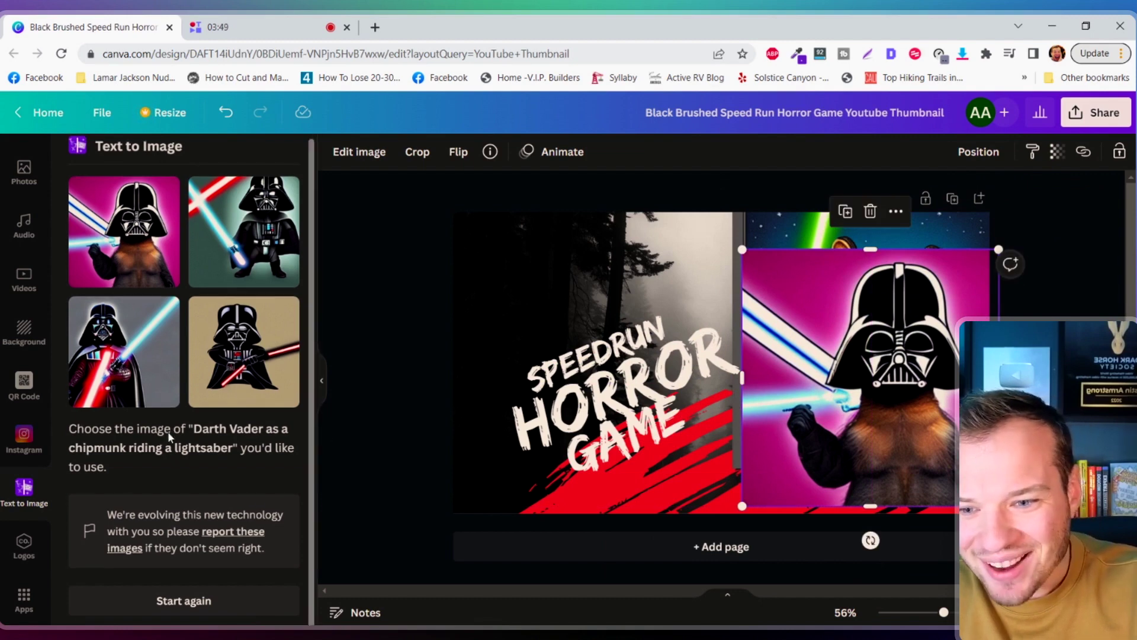
- Regenerate the chipmunk-Vader prompt using the 3D image style
click(200, 604)
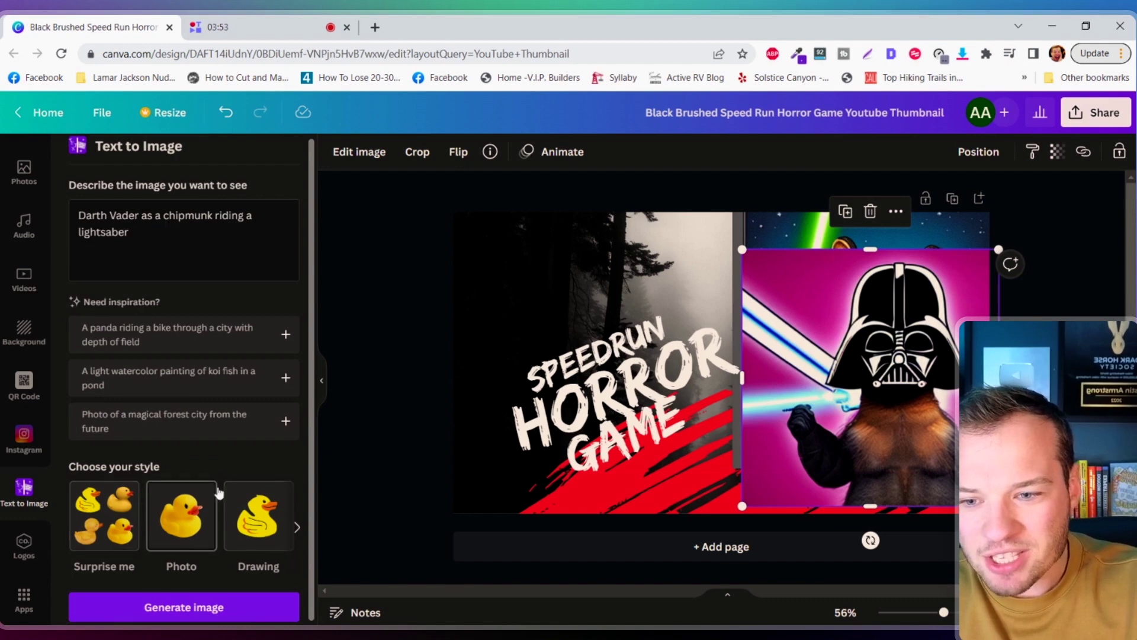
click(297, 526)
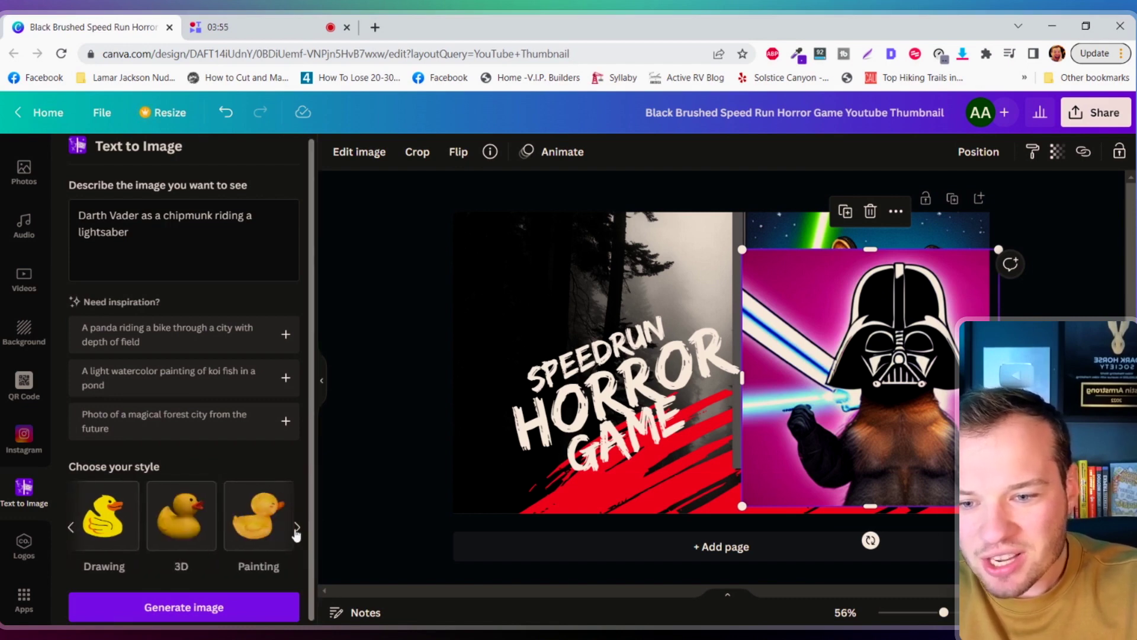
click(189, 526)
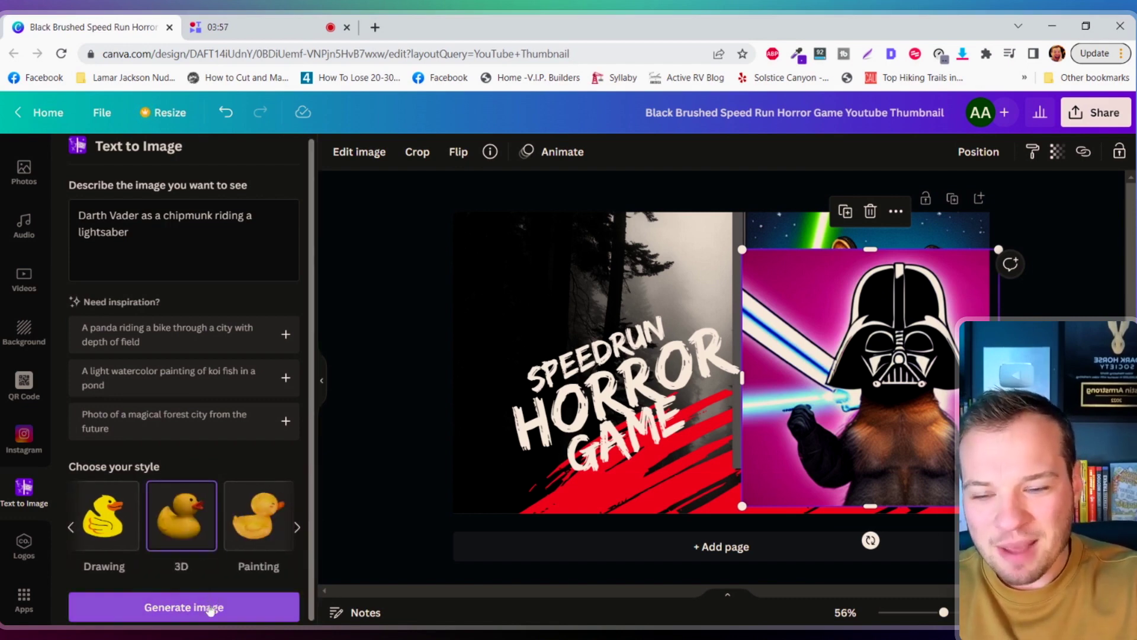
click(210, 608)
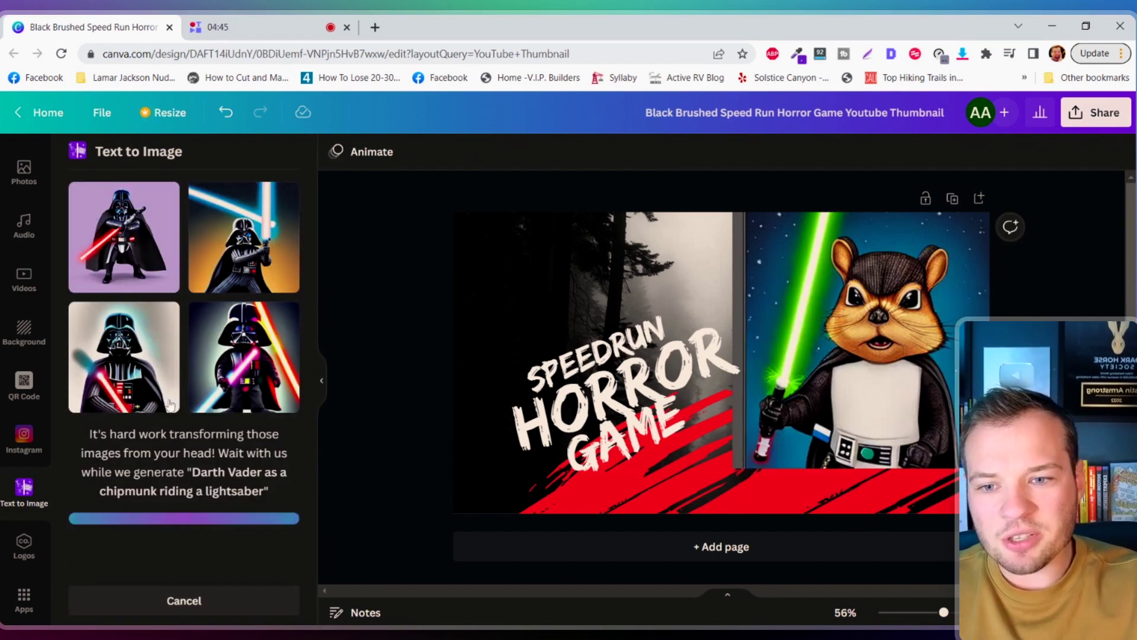
- Try the fourth 3D Vader result on the right, then delete it and shift the chipmunk left
click(243, 357)
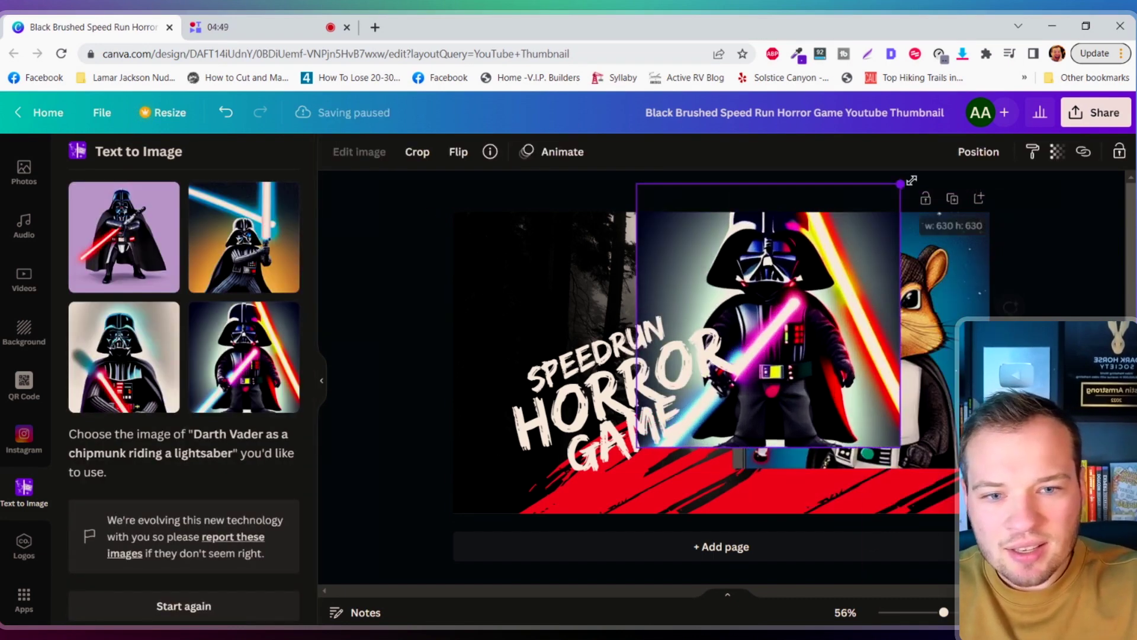
drag(838, 323, 858, 335)
drag(990, 183, 899, 285)
drag(844, 365, 877, 303)
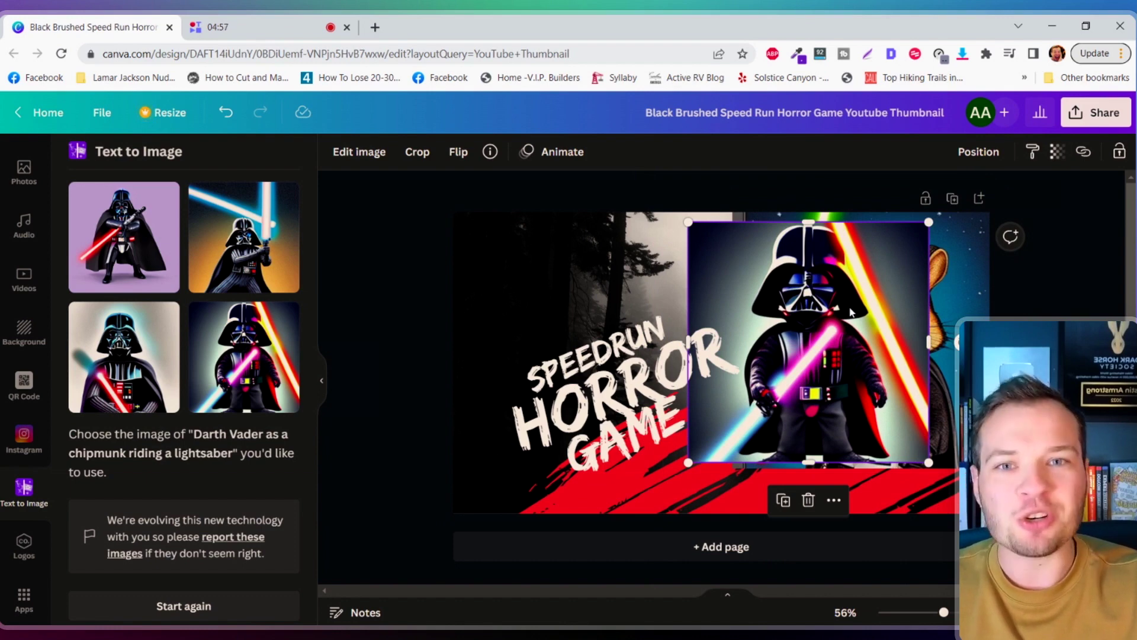
mouse_move(842, 327)
mouse_down()
mouse_move(808, 340)
mouse_move(832, 315)
mouse_up()
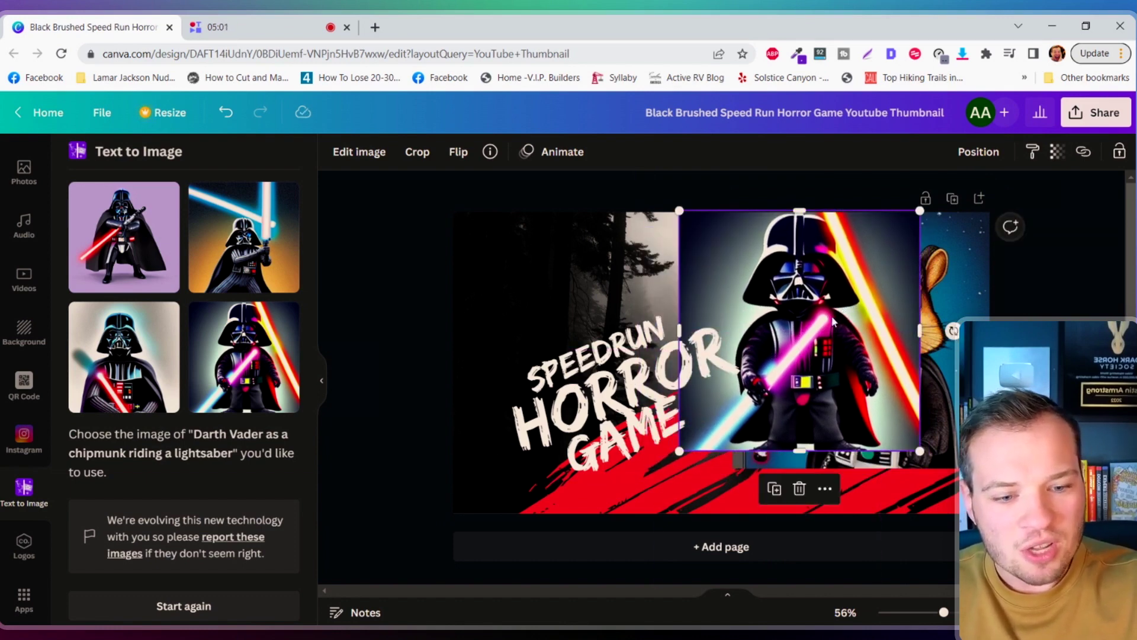
key(Delete)
drag(911, 294, 840, 348)
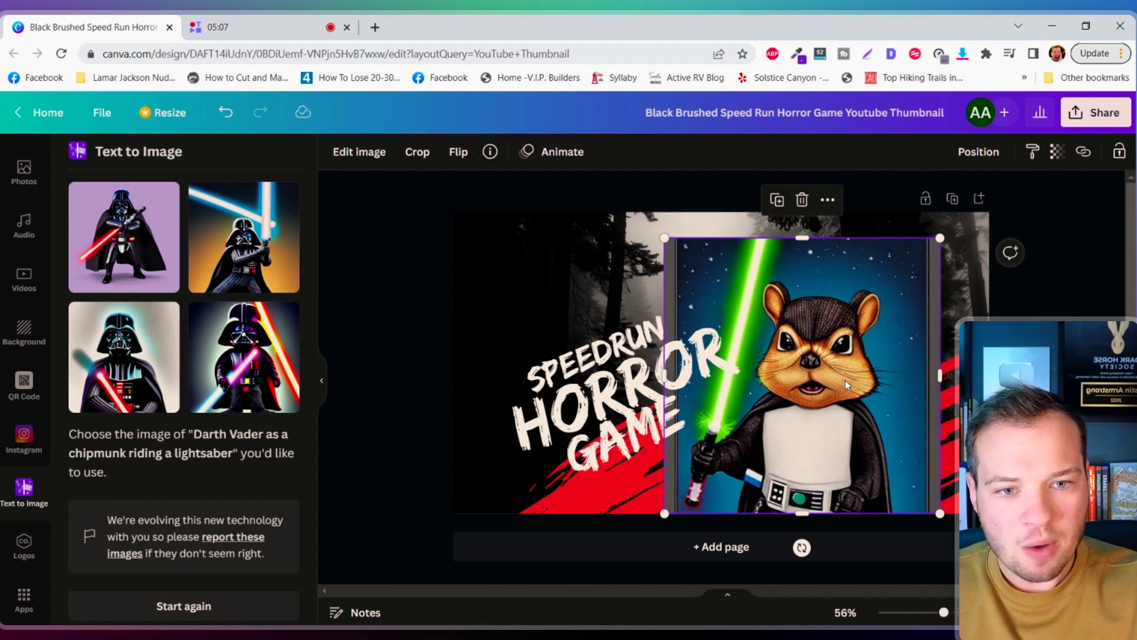
- Run Background Remover on the chipmunk image to strip its starry blue backdrop
click(24, 328)
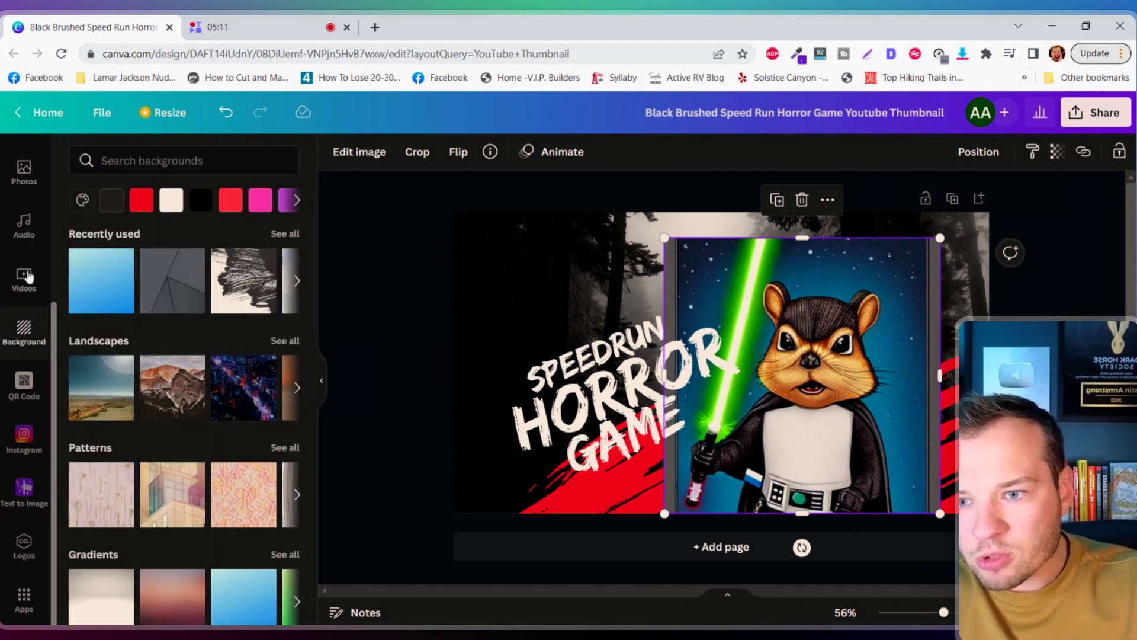
scroll(16, 330, up, 4)
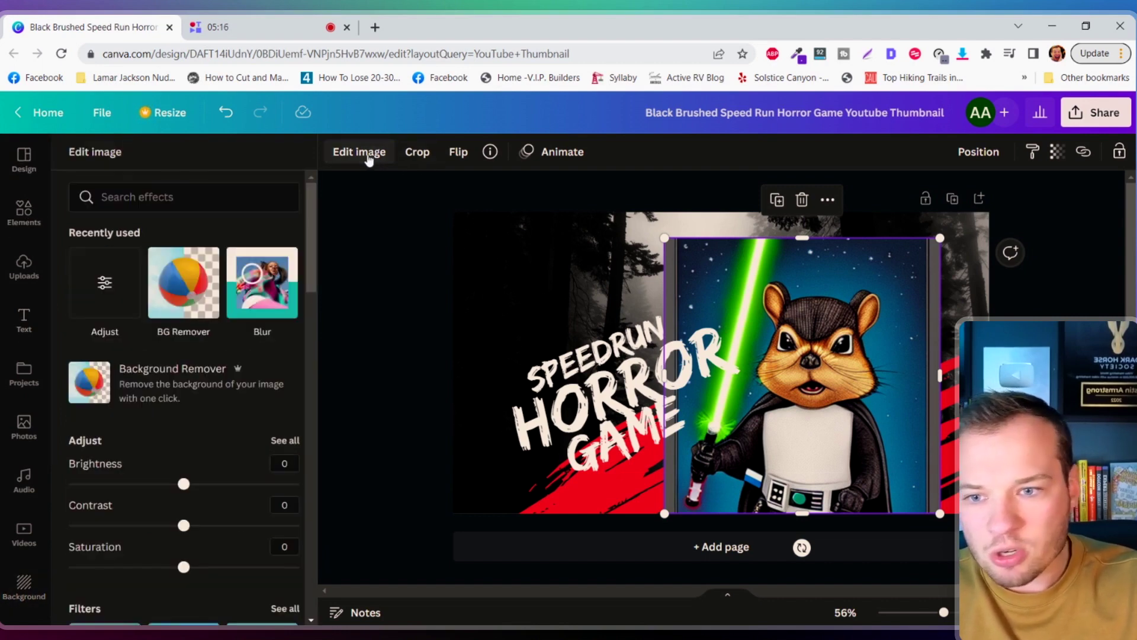
click(122, 381)
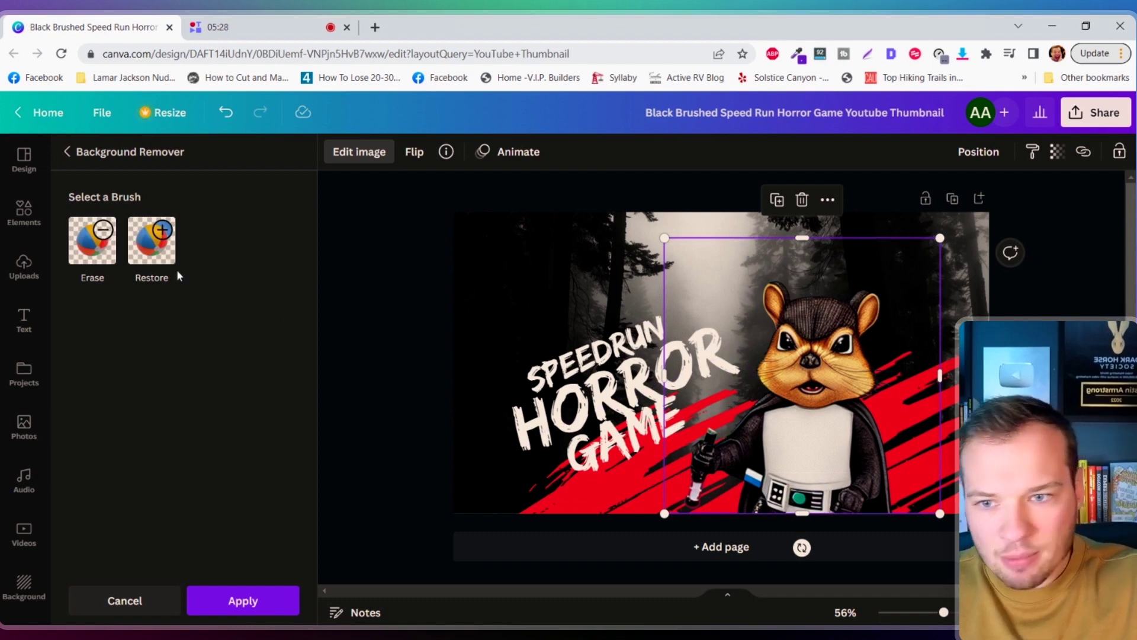
- Try the Restore brush at sizes 12 and 22 on the lightsaber, then cancel the edits
click(155, 254)
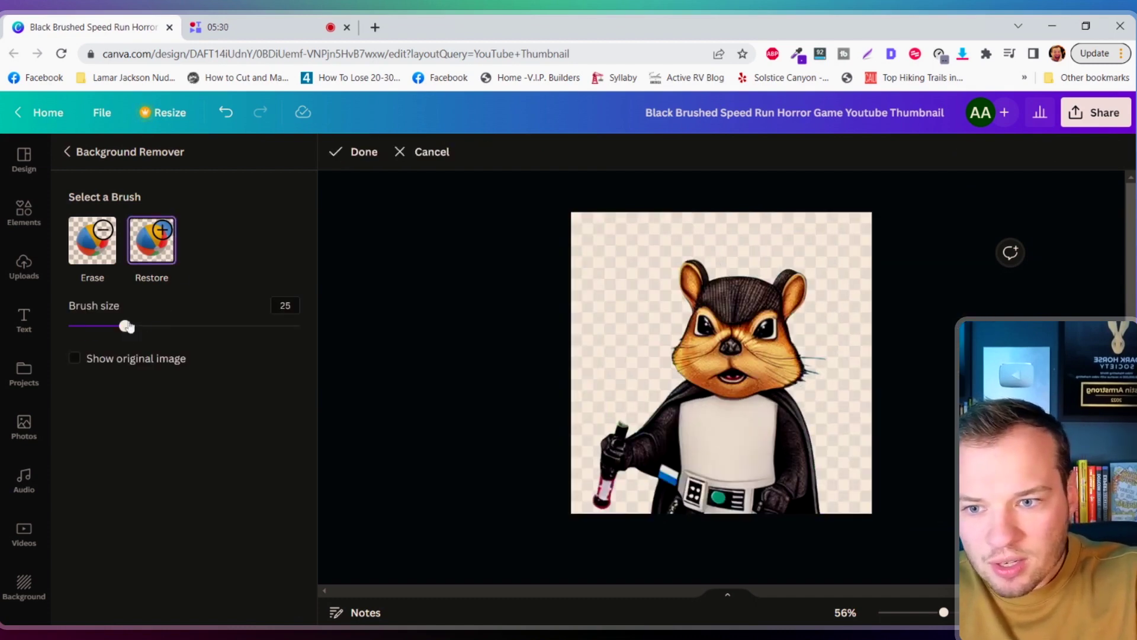
drag(126, 326, 95, 326)
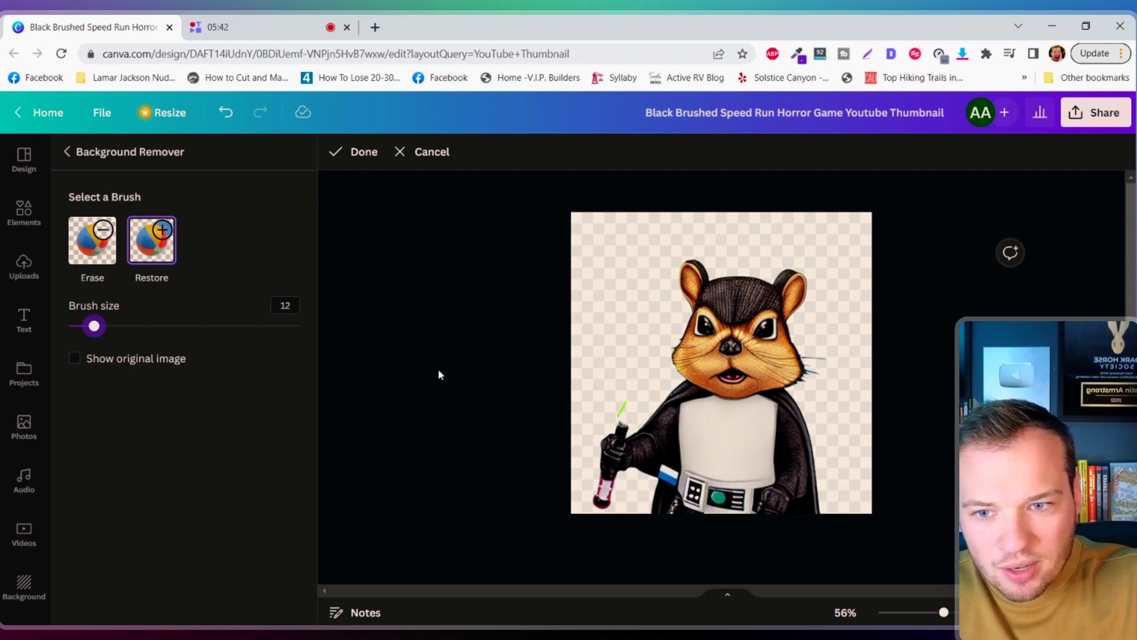
click(119, 327)
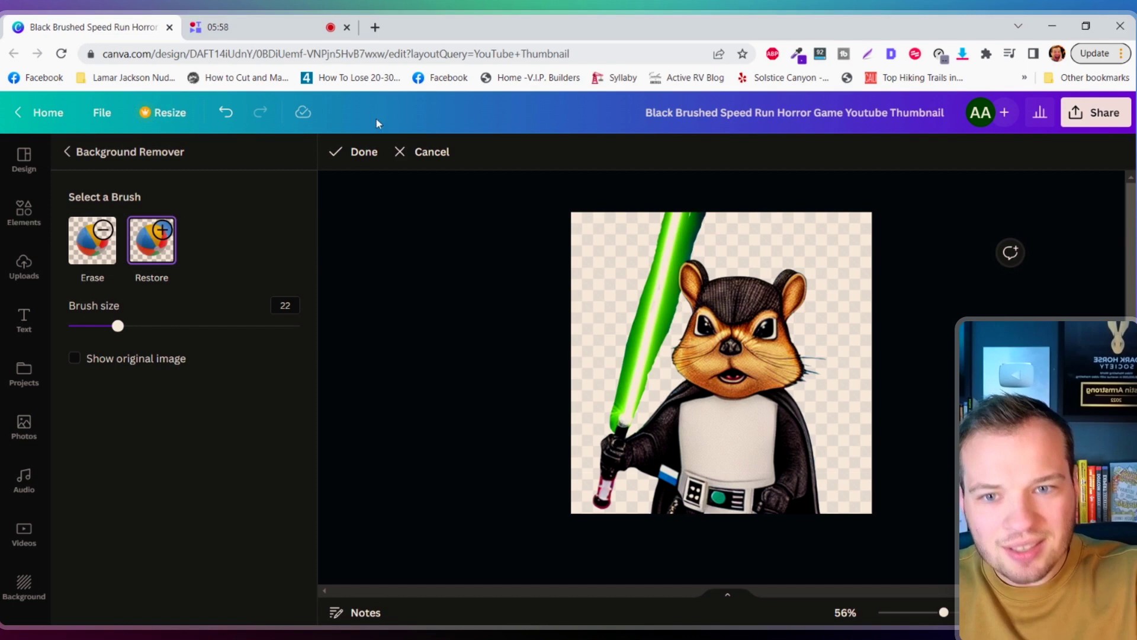
click(430, 153)
- Crop and enlarge the cut-out chipmunk over the right side, then apply the removal
drag(837, 465, 914, 470)
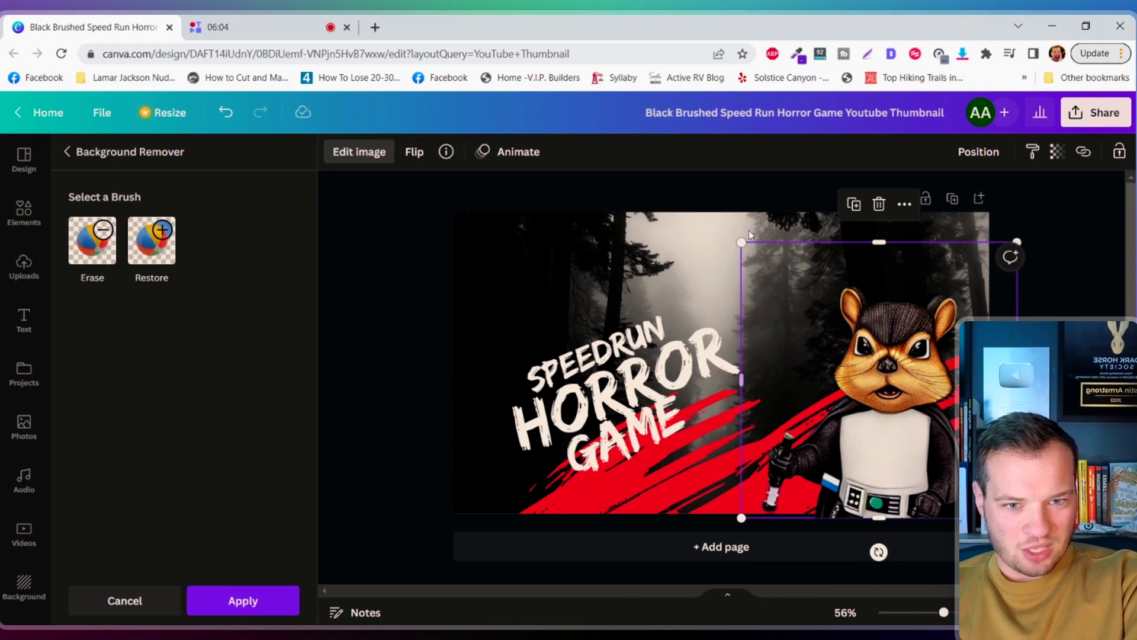
drag(879, 242, 880, 277)
drag(741, 277, 631, 181)
drag(848, 389, 882, 408)
click(242, 600)
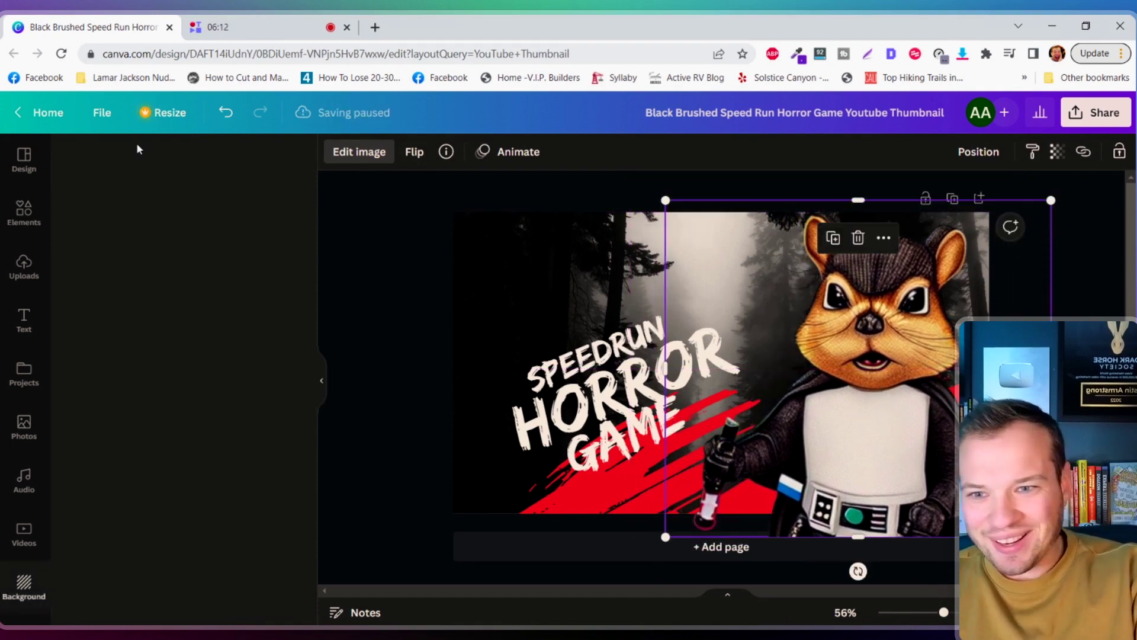
- Replace the old Darth Vader prompt with two tech billionaires riding a Tesla into space holding a blunt
click(424, 348)
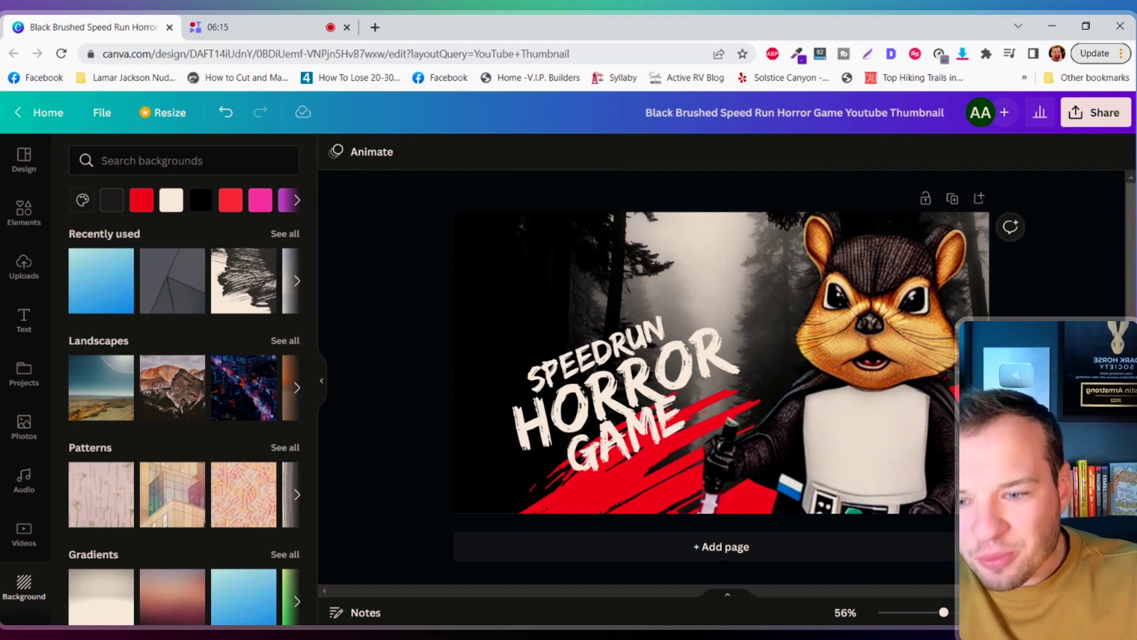
scroll(181, 323, down, 2)
scroll(3, 490, down, 4)
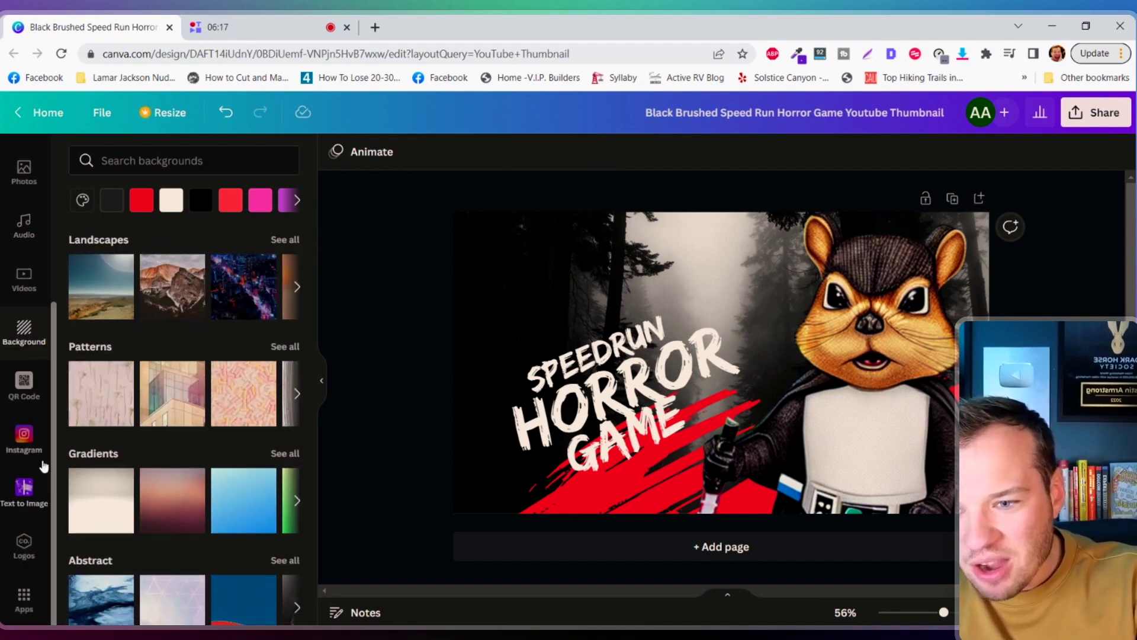
click(21, 489)
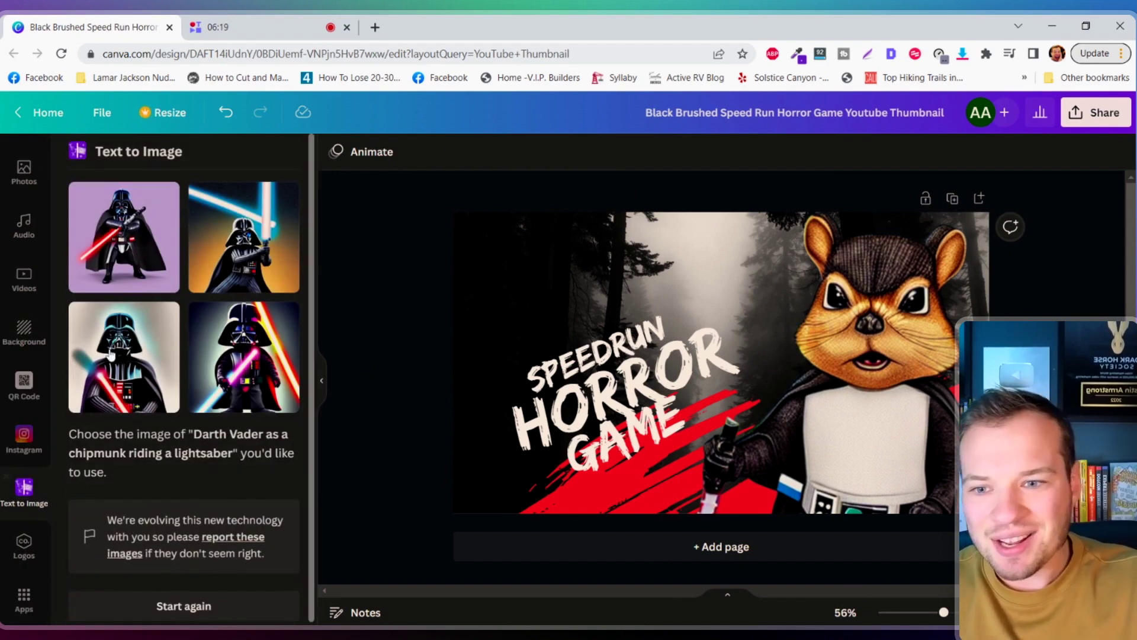
click(198, 607)
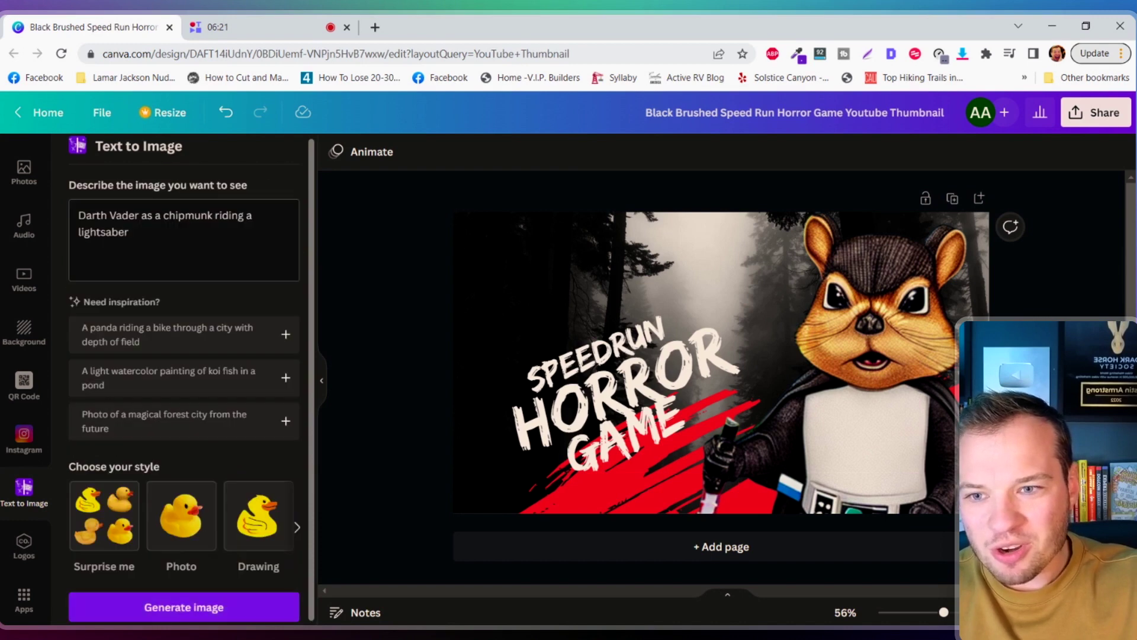
drag(129, 232, 78, 215)
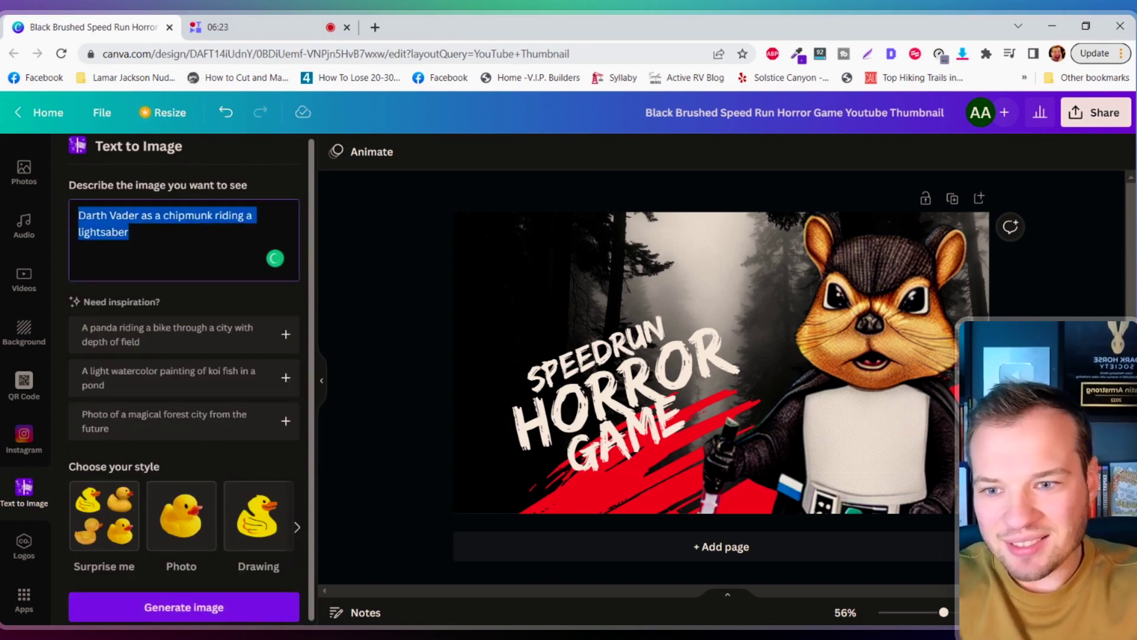
key(BackSpace)
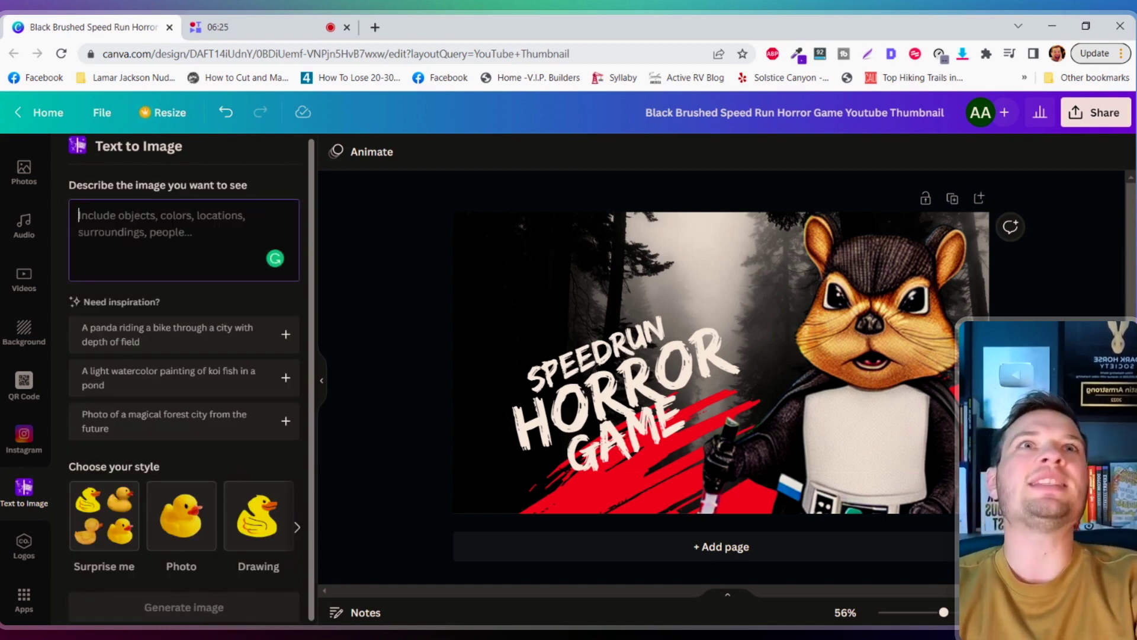
text(TomElon Musk )
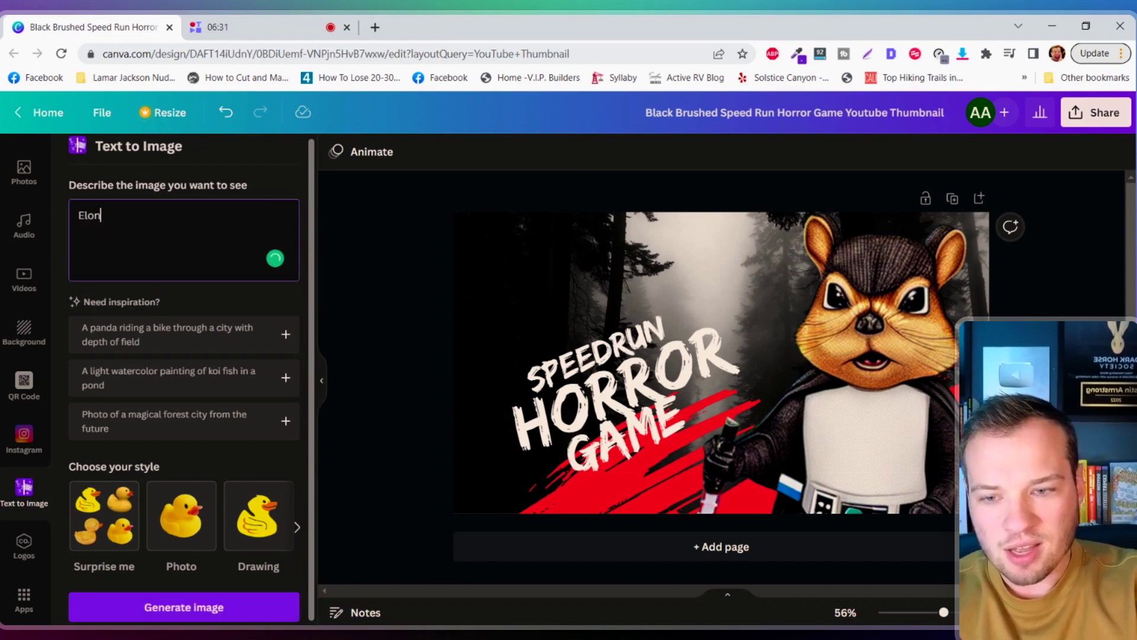
text(Ri)
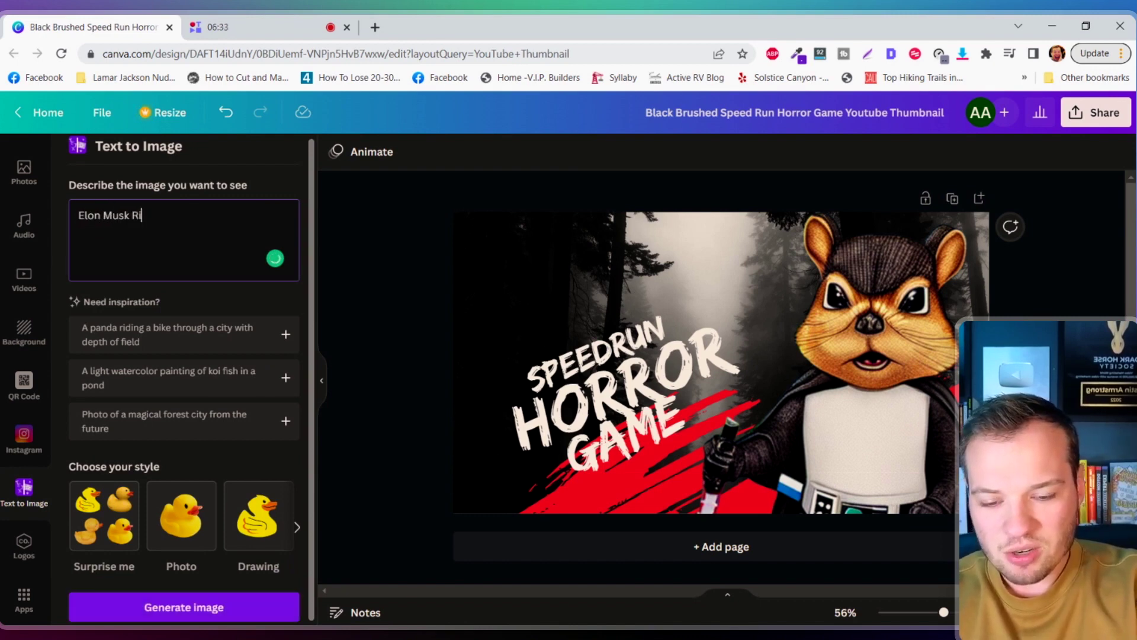
text(ding a Tesl)
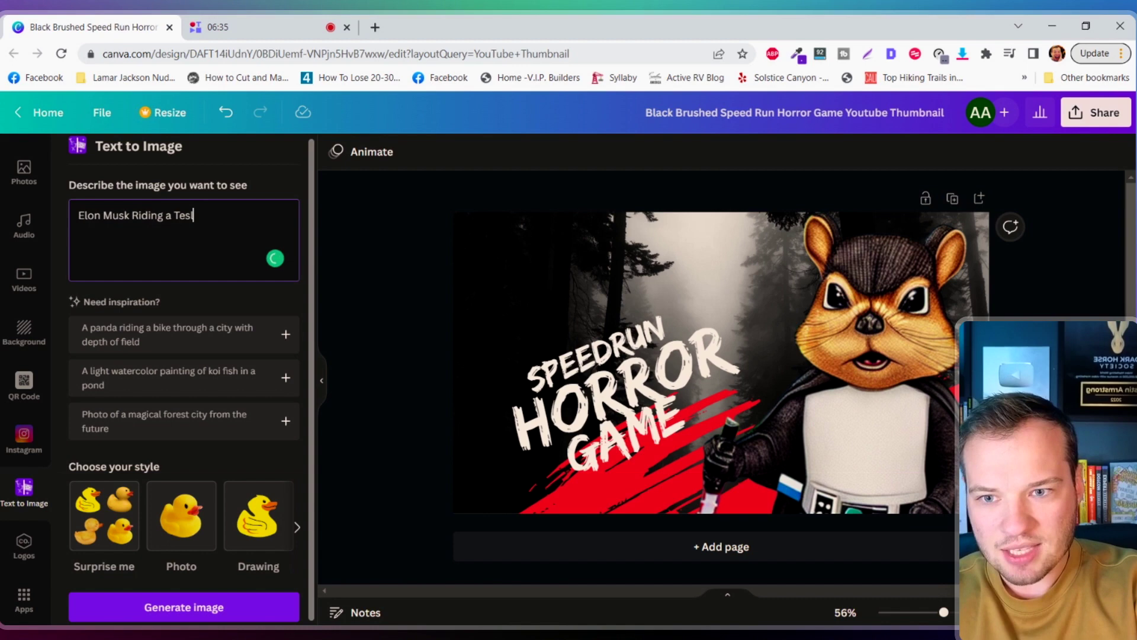
text(a into)
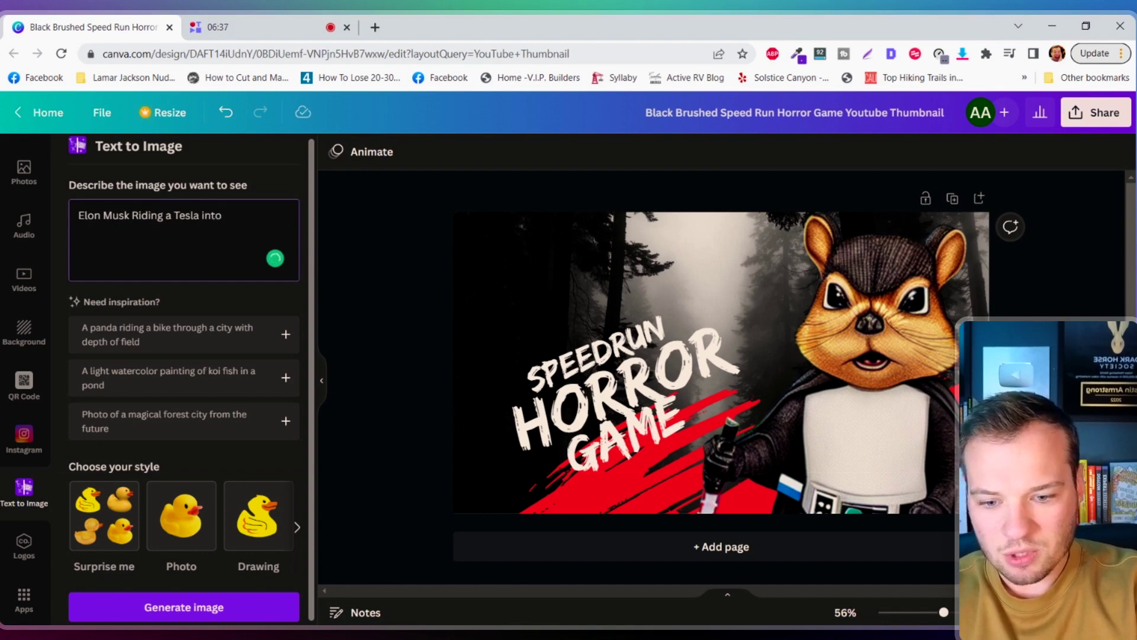
text( space wi)
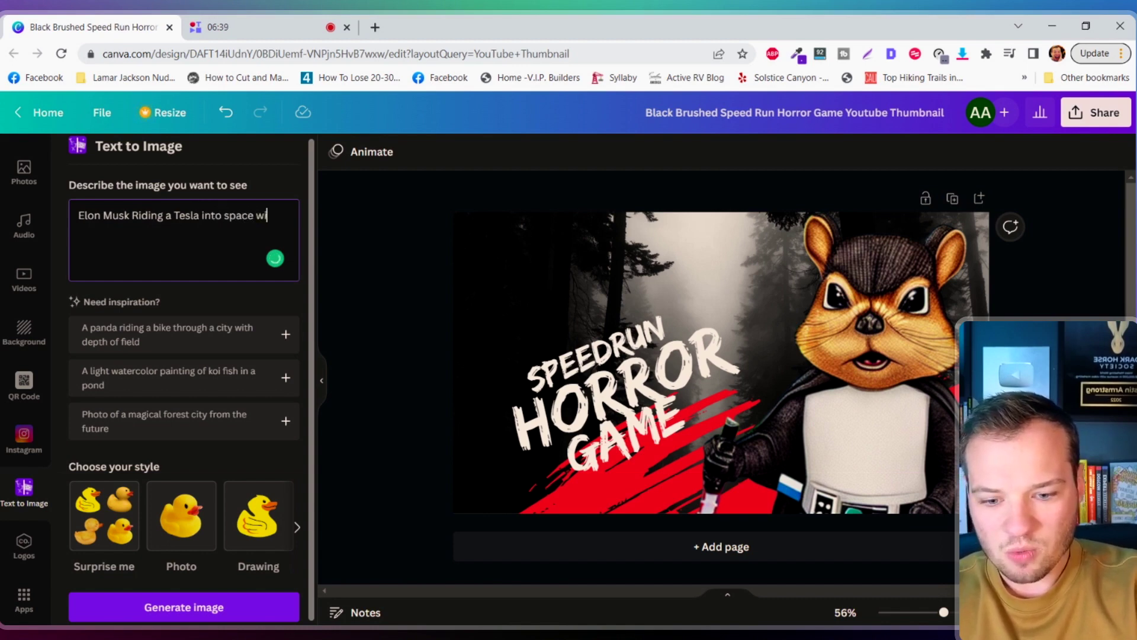
text(th Jeff Bezo)
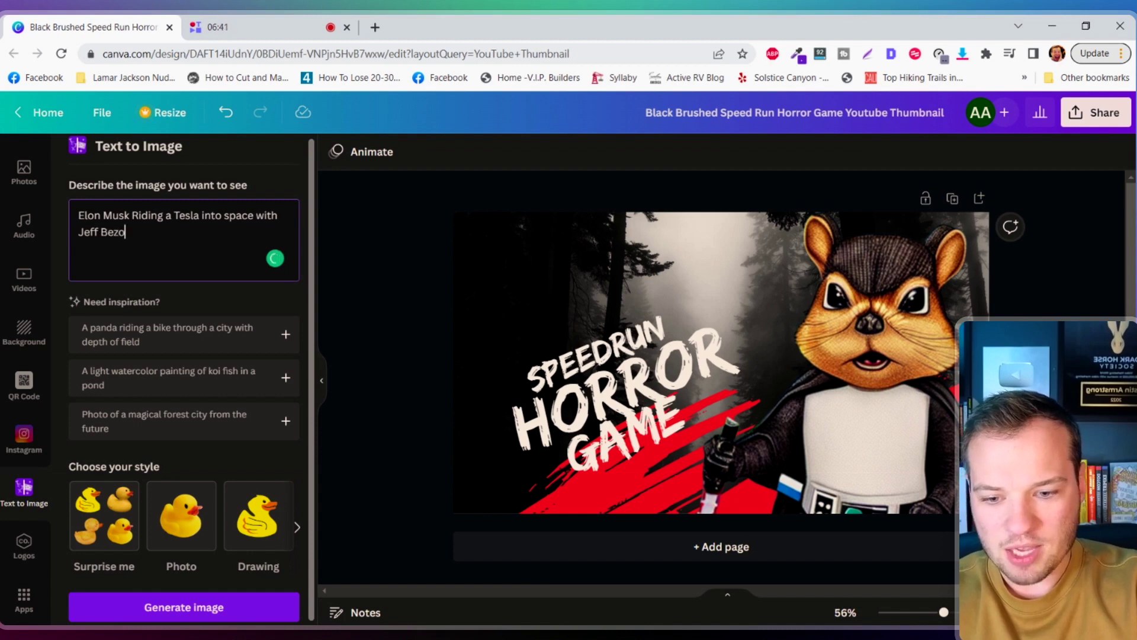
text(s and the)
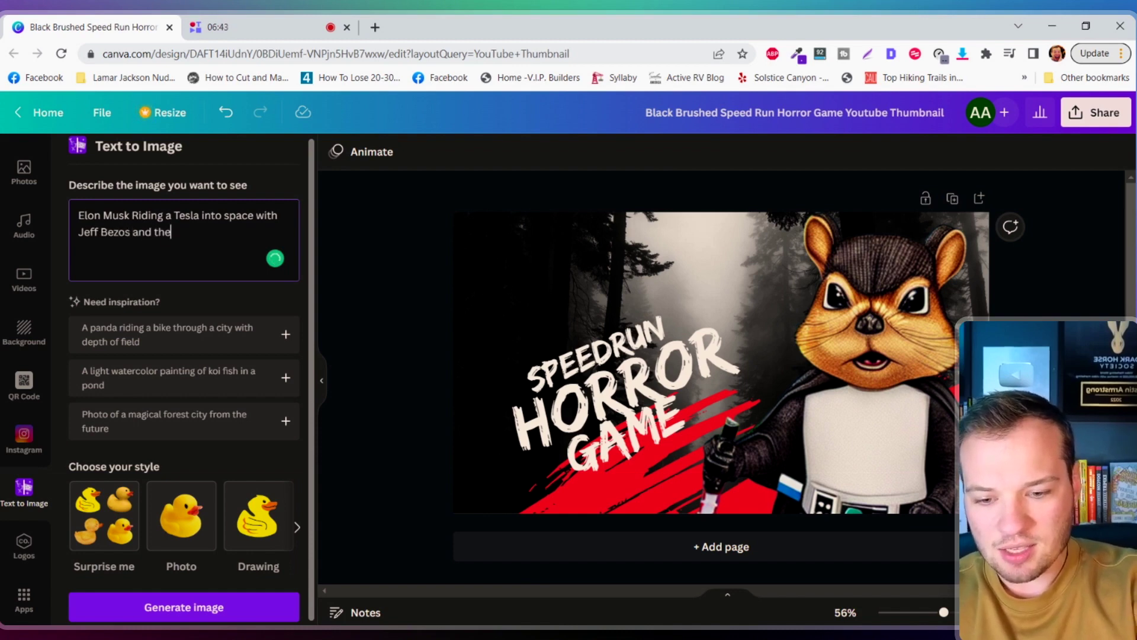
text(y're both hold)
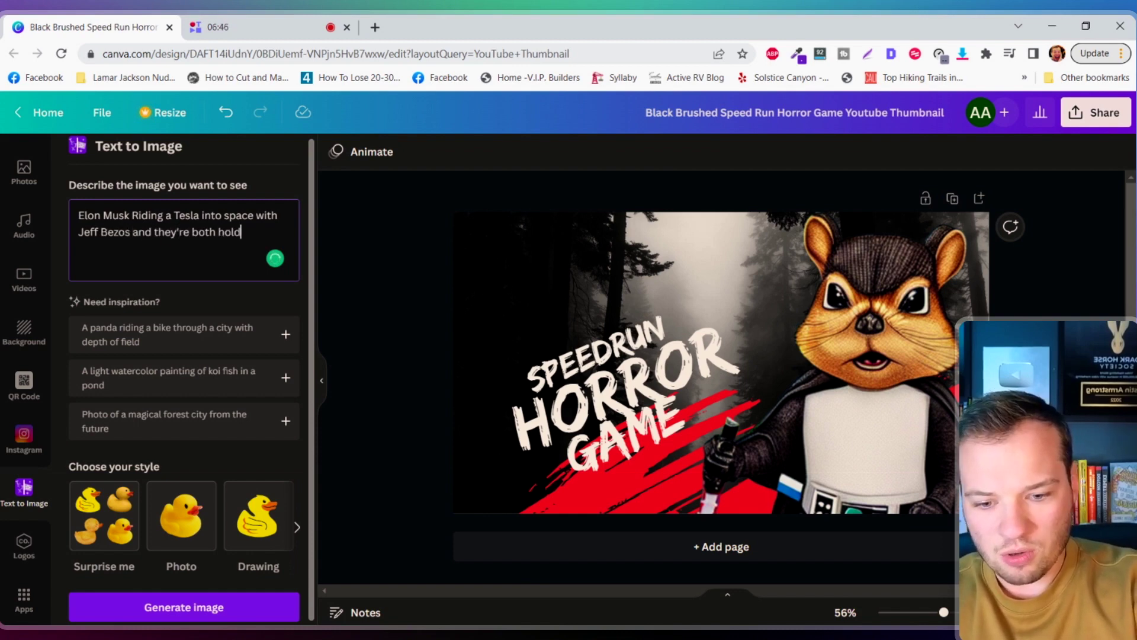
text(ing a blunt.)
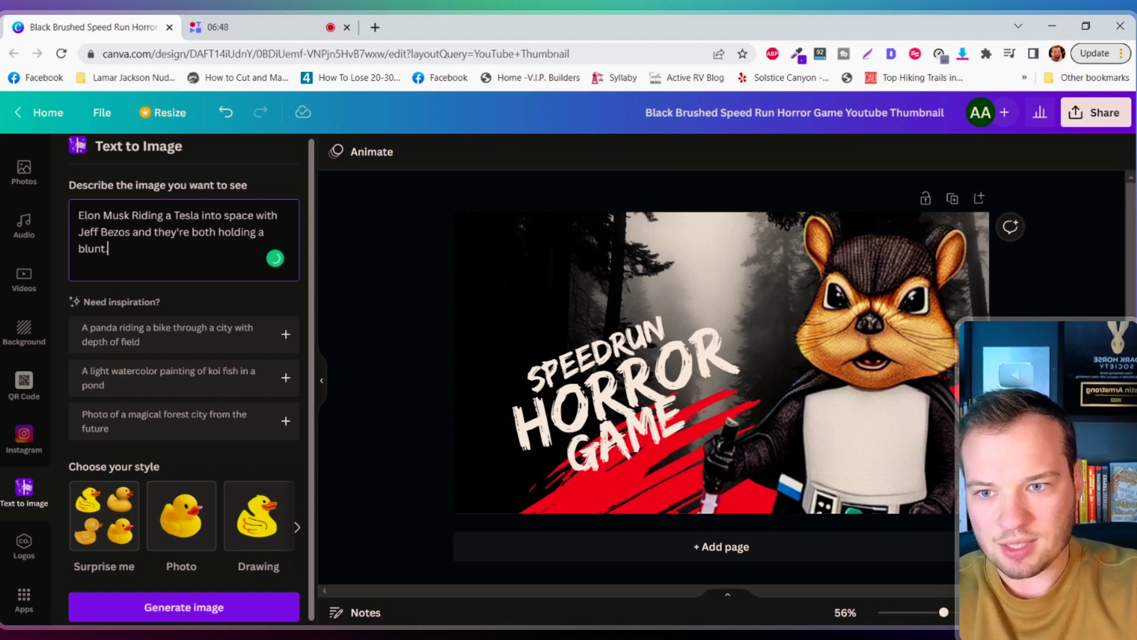
- Generate images from the Tesla prompt and delete the SPEEDRUN HORROR GAME title lines
click(174, 603)
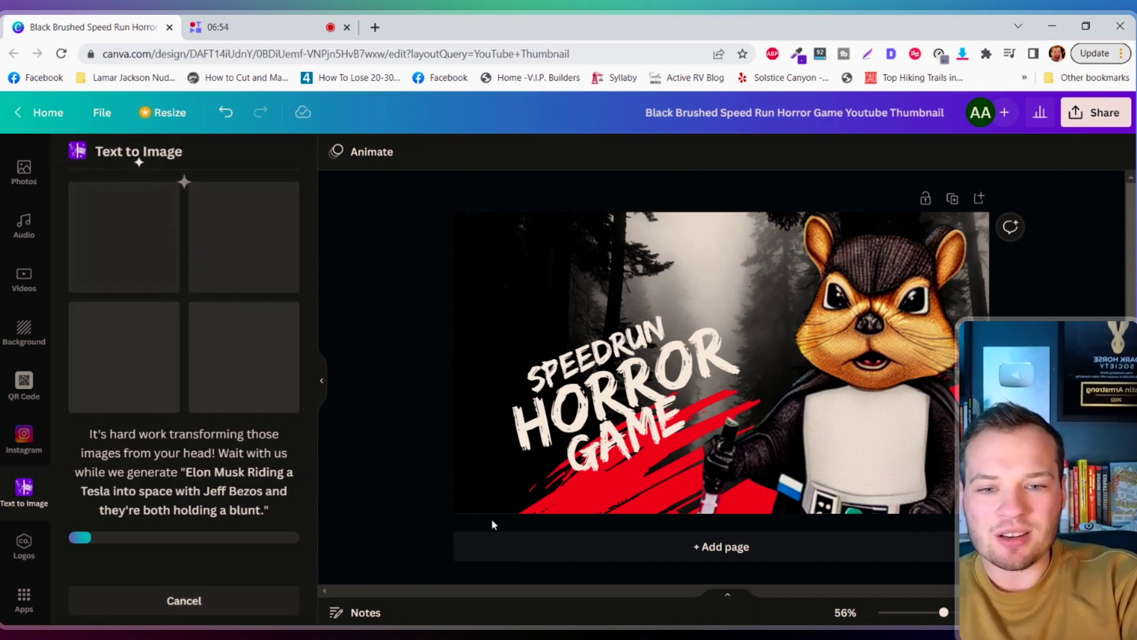
click(622, 384)
key(Delete)
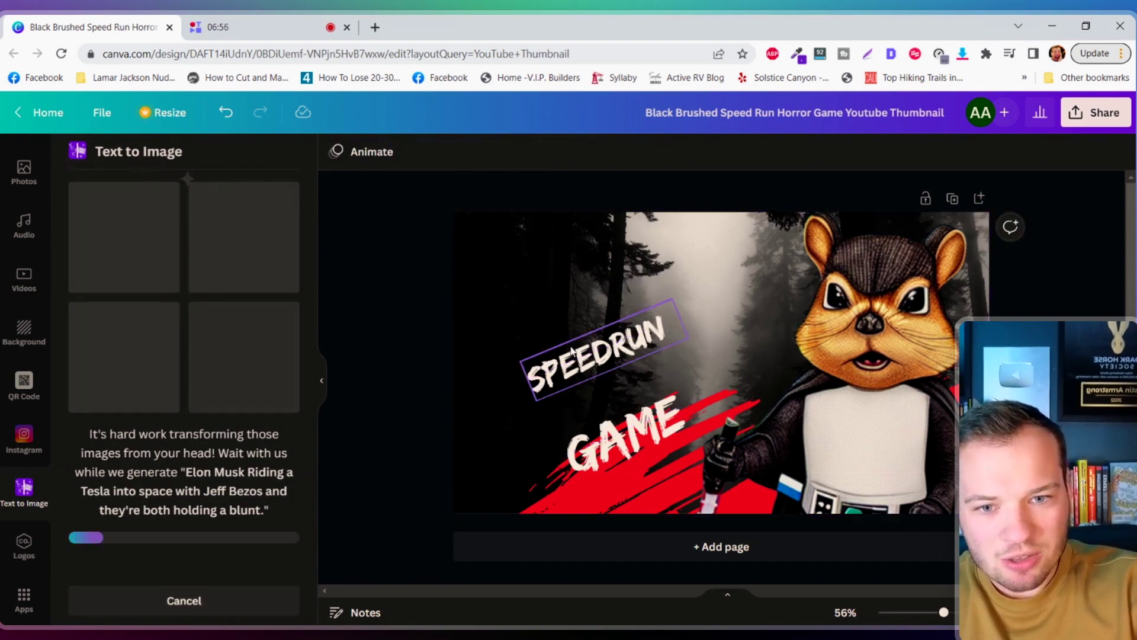
click(592, 355)
key(Delete)
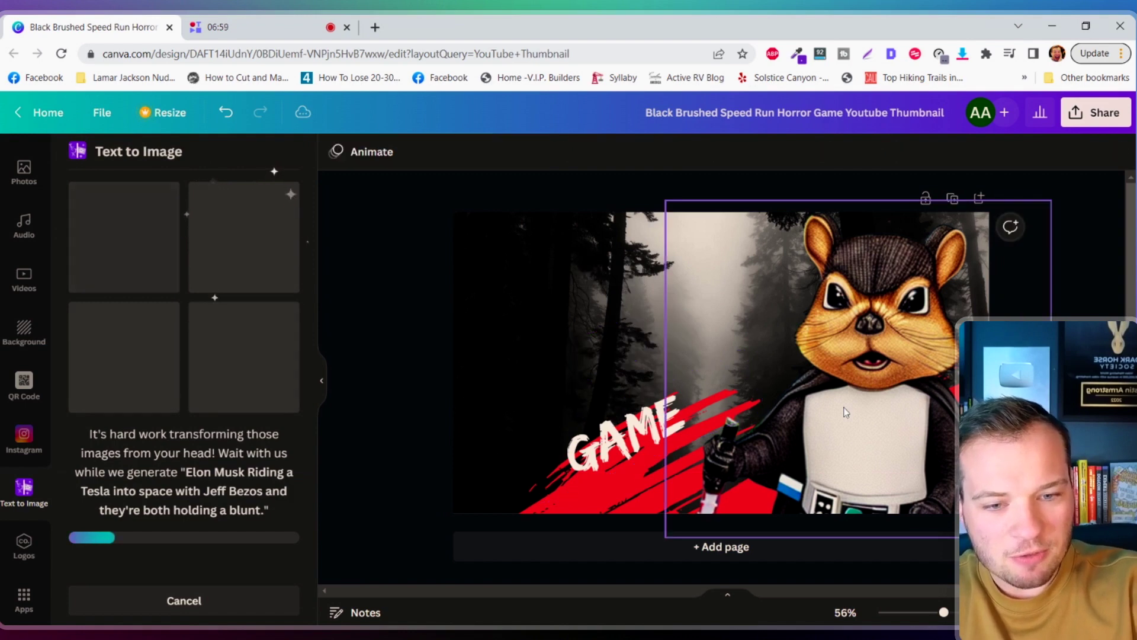
click(621, 434)
key(Delete)
click(621, 434)
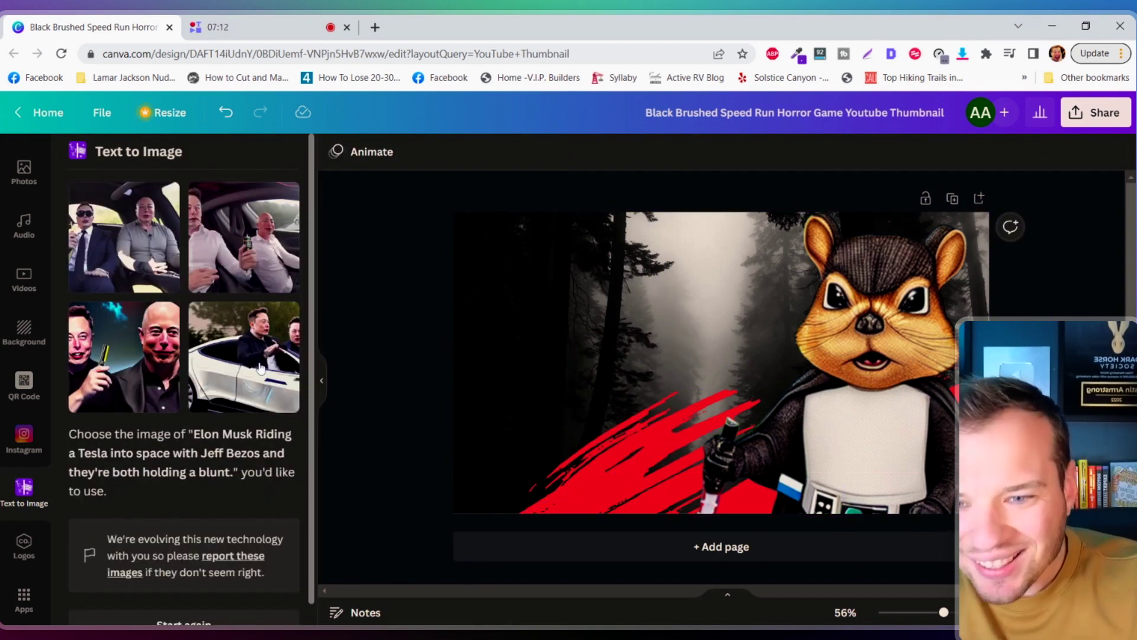
- Place an enlarged in-car Tesla result on the thumbnail with a smaller blue-background result inset
click(261, 368)
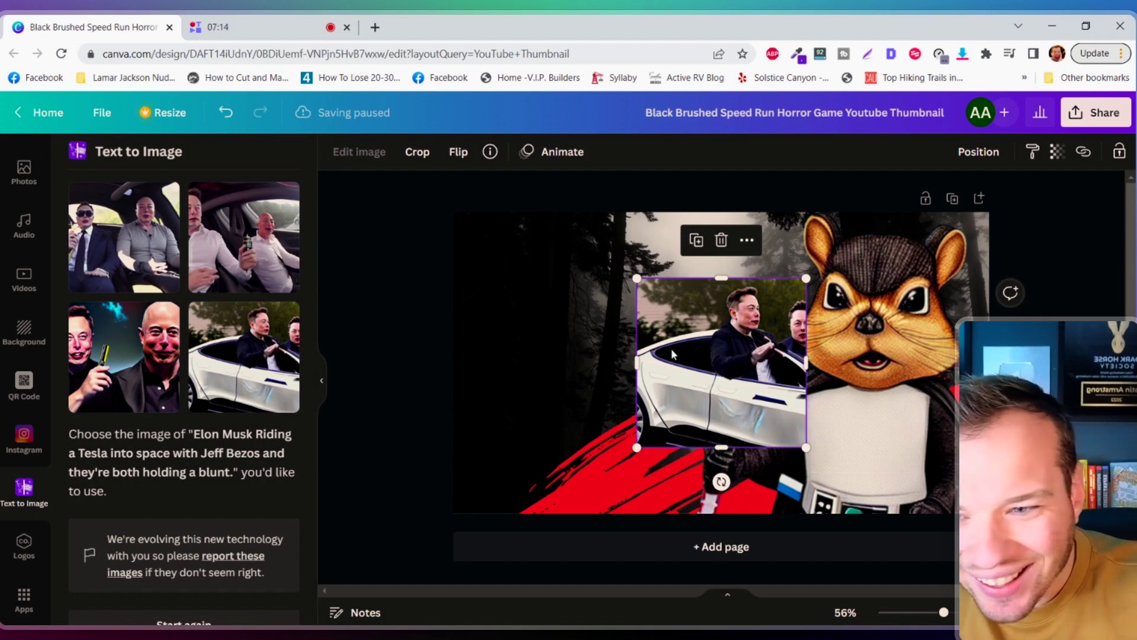
key(Delete)
click(237, 232)
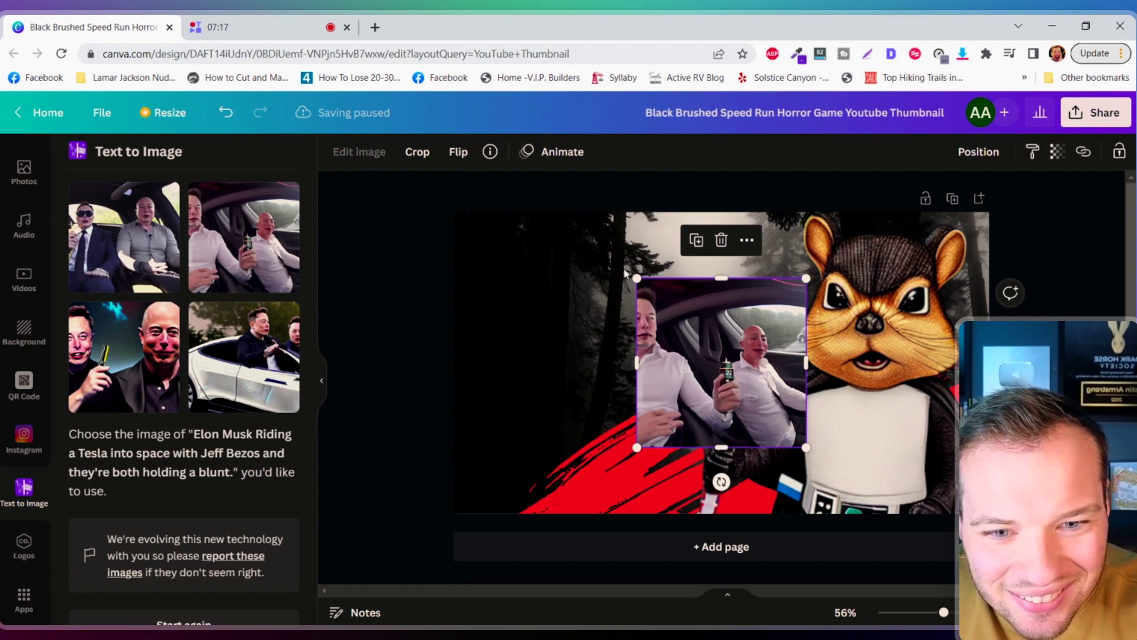
drag(638, 279, 468, 177)
drag(705, 326, 713, 398)
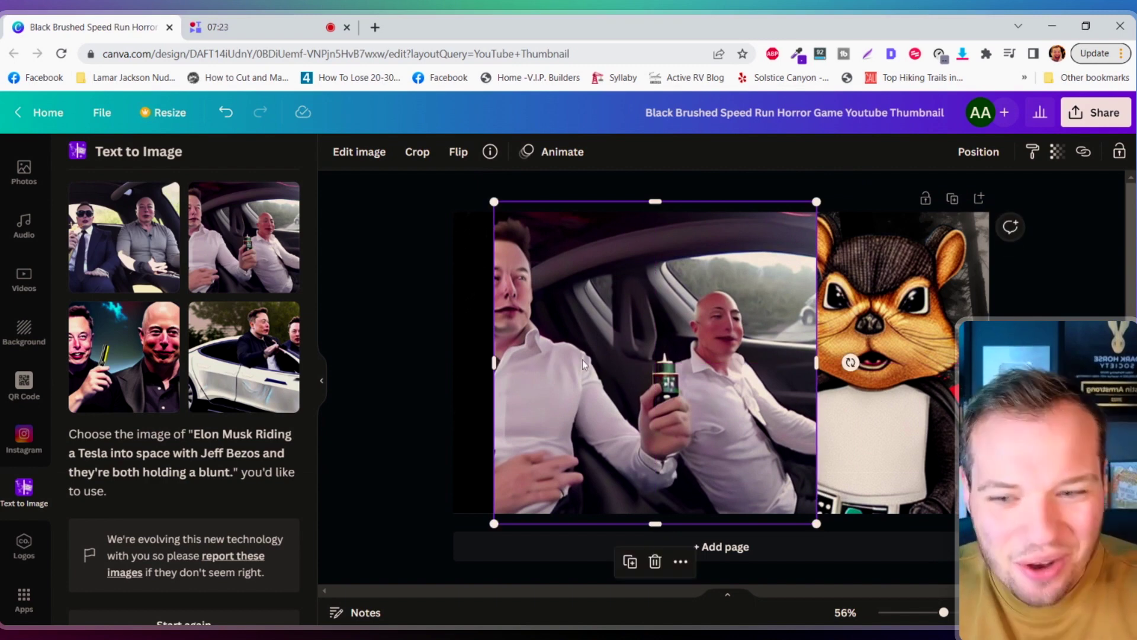
key(ctrl+z)
click(140, 336)
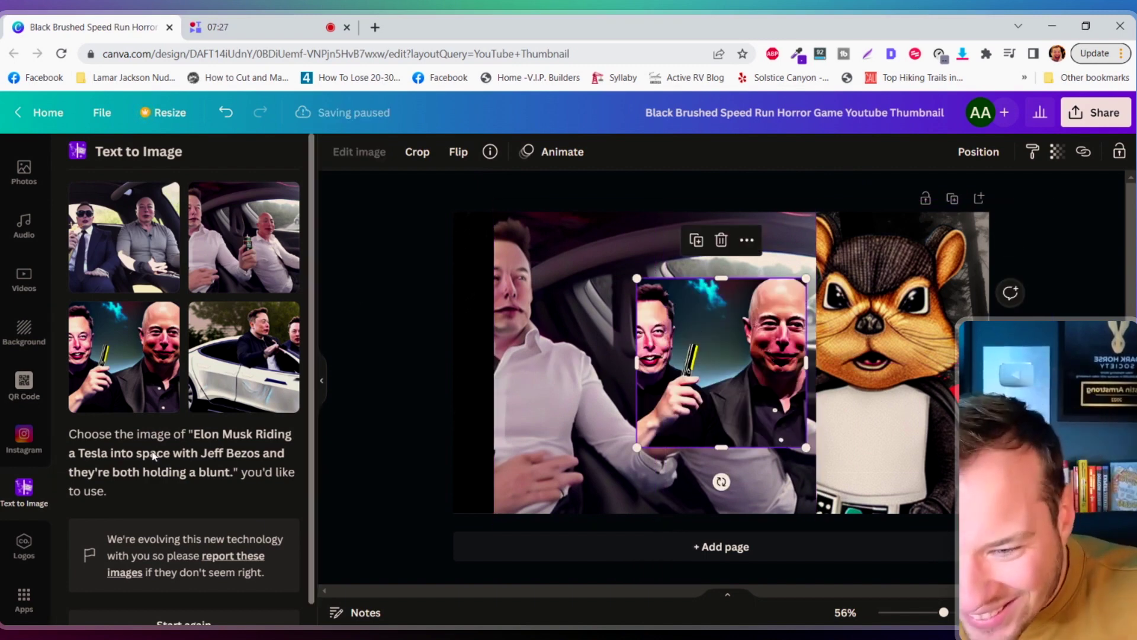
scroll(152, 455, down, 1)
- Regenerate the Tesla images and delete the small inset image from the thumbnail
click(183, 600)
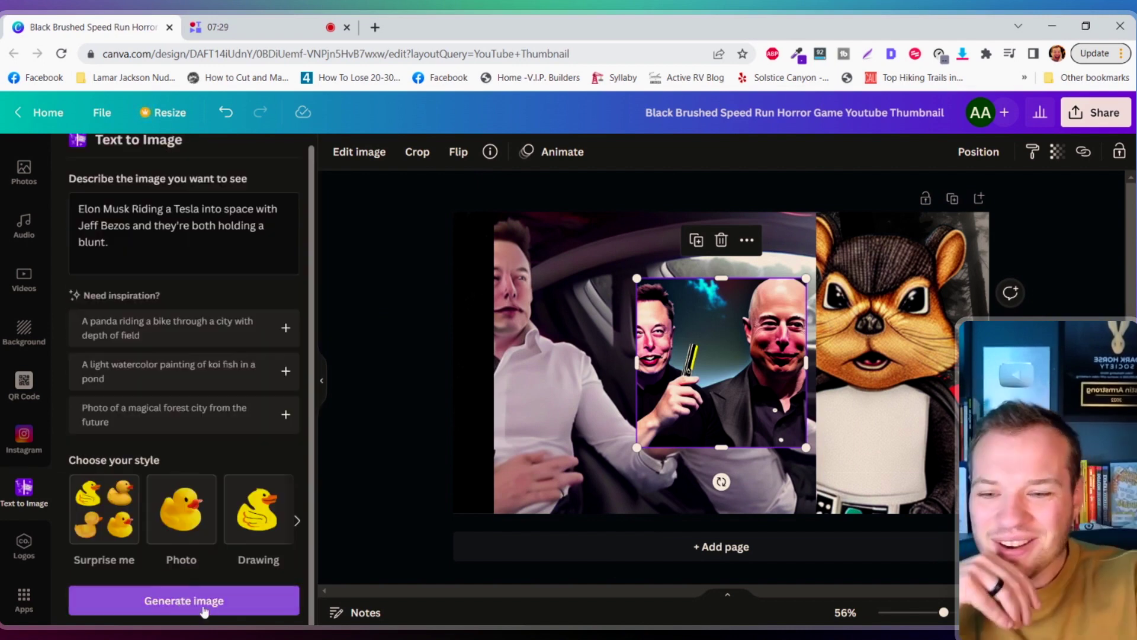
click(203, 610)
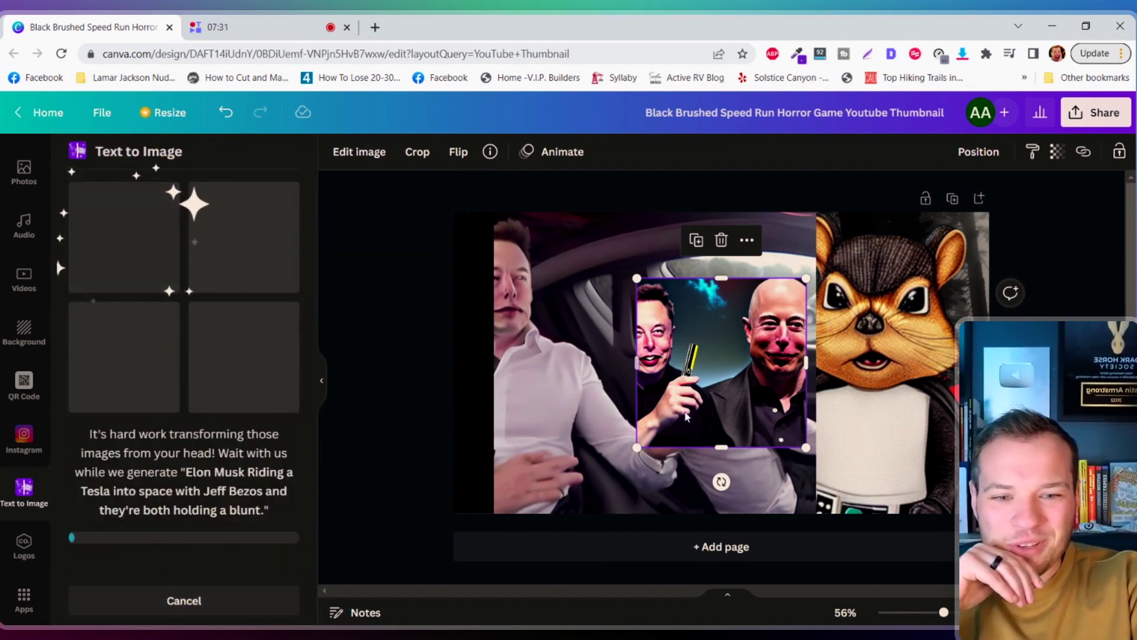
key(Delete)
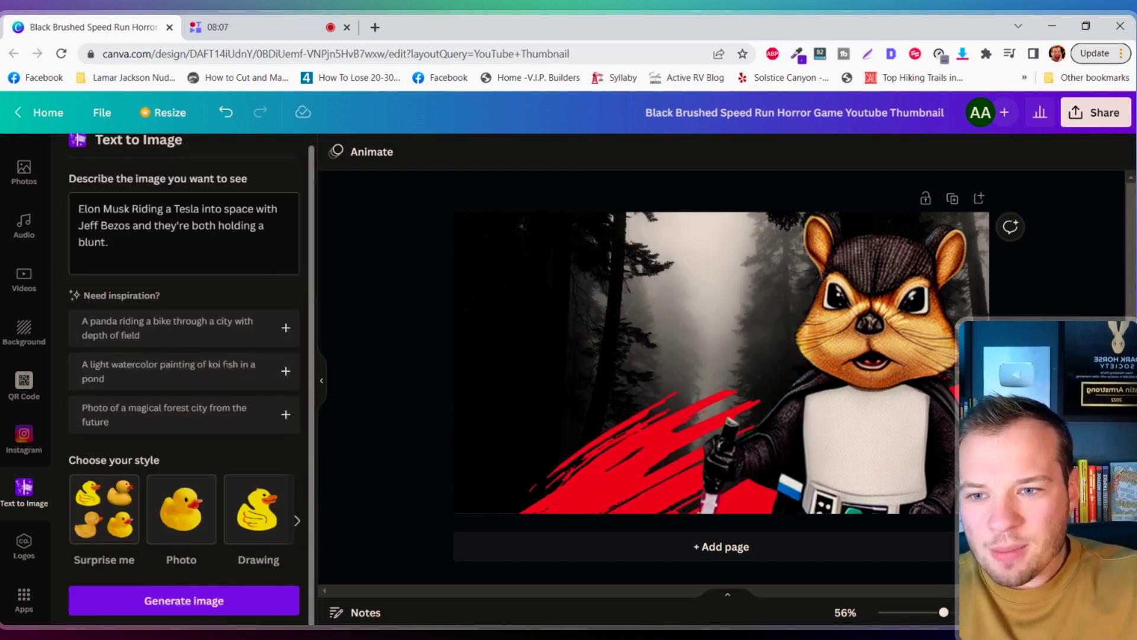
- Edit the prompt, replacing 'blunt' with 'lightsaber.' and removing the Tesla-into-space phrase
drag(107, 242, 44, 251)
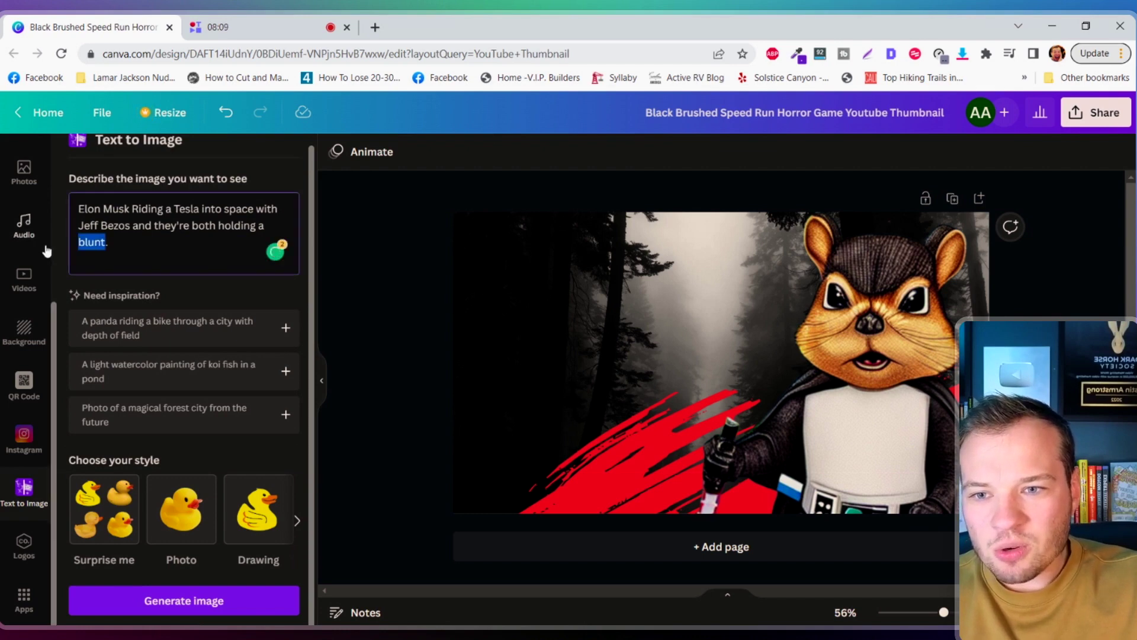
text(lightsaber.)
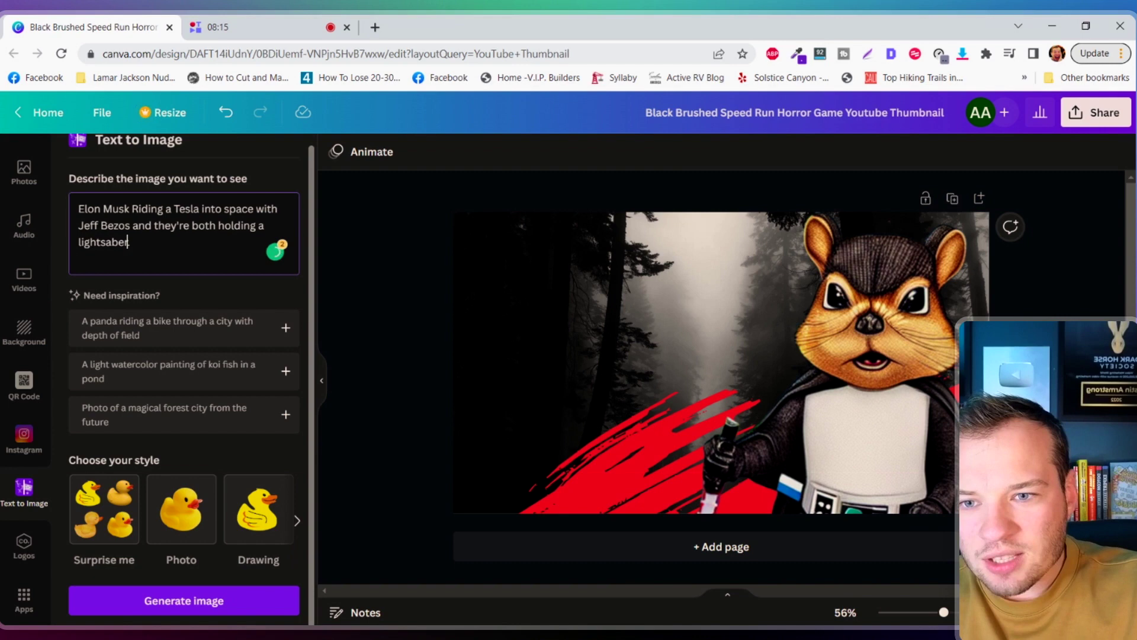
drag(130, 209, 215, 225)
key(BackSpace)
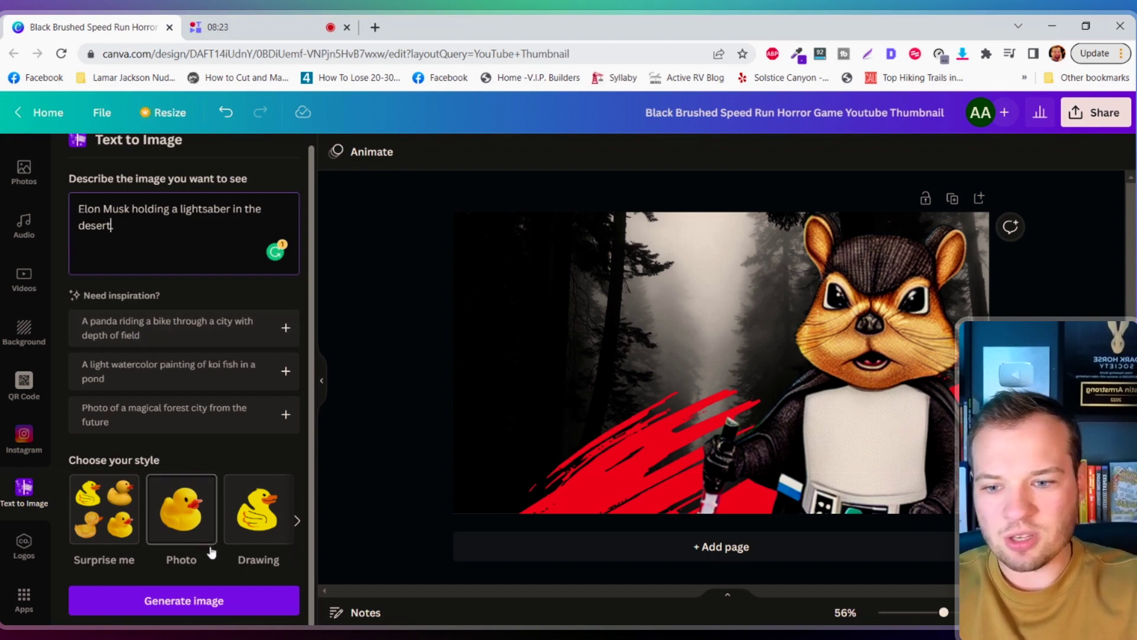
- Generate the lightsaber images and place the green two-lightsaber result, enlarged, on the page
click(187, 601)
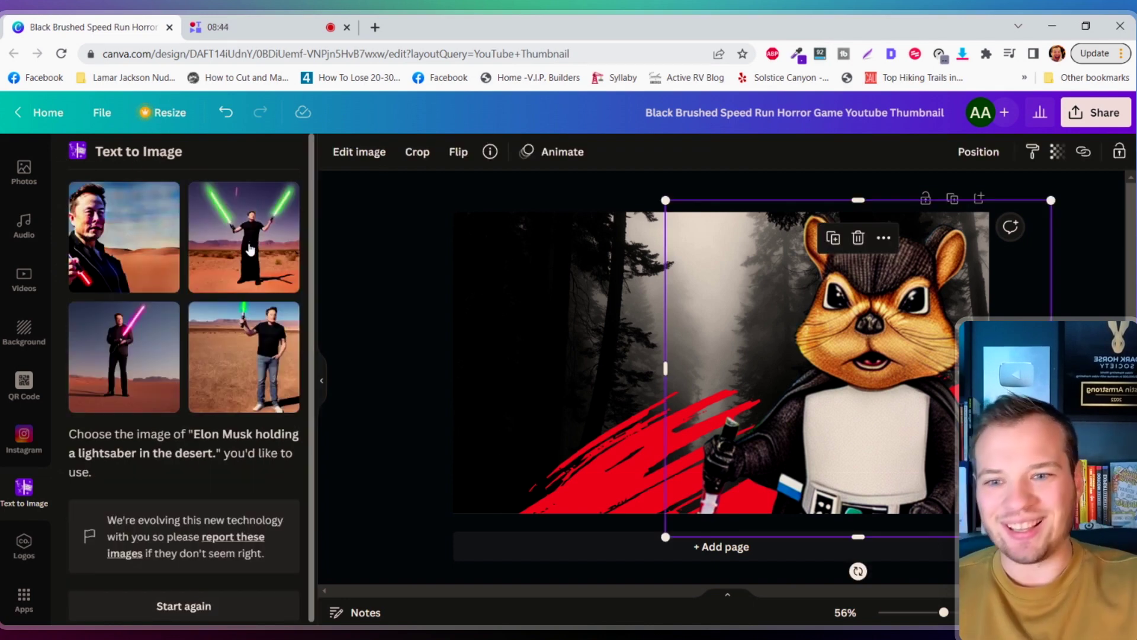
click(250, 249)
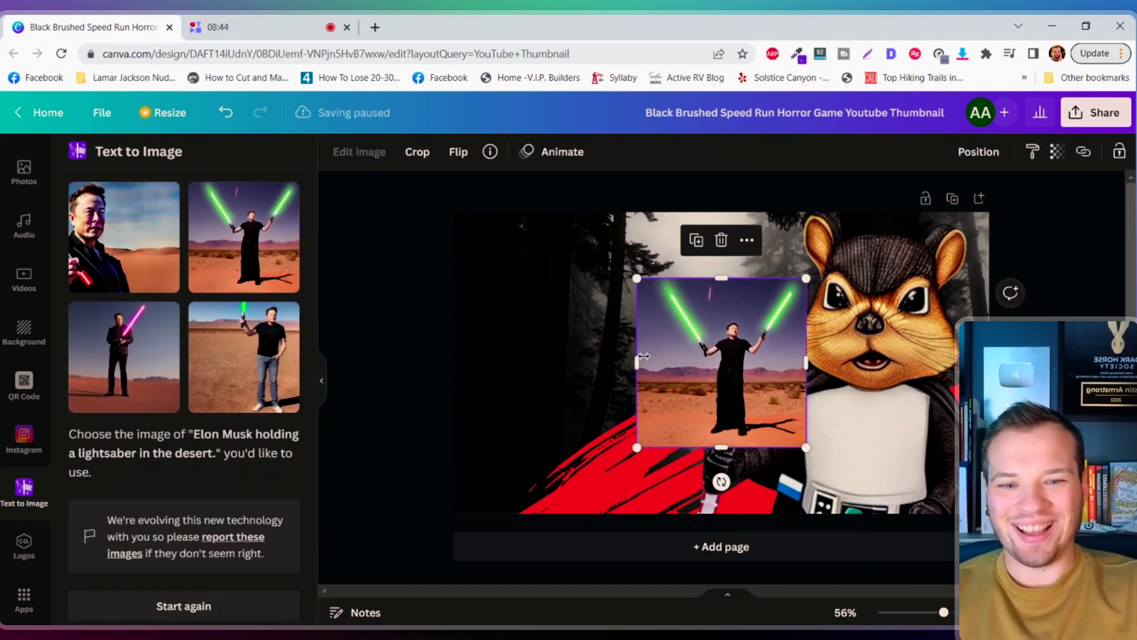
drag(810, 279, 1069, 24)
drag(886, 288, 660, 477)
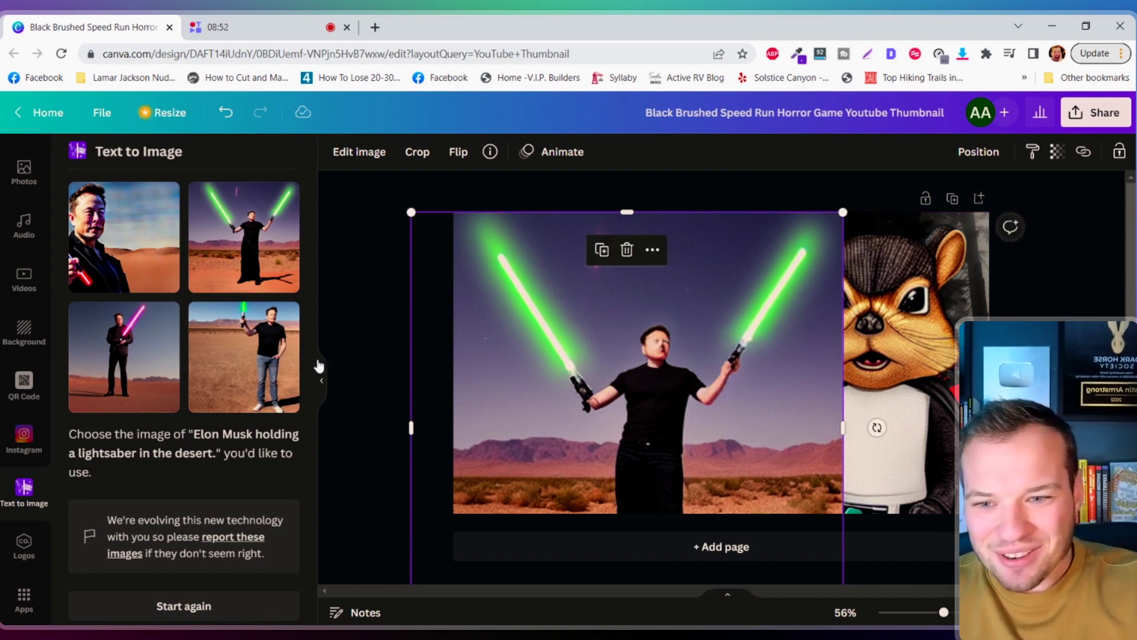
- Add the pink-lightsaber result and size and position it on the right side
click(121, 373)
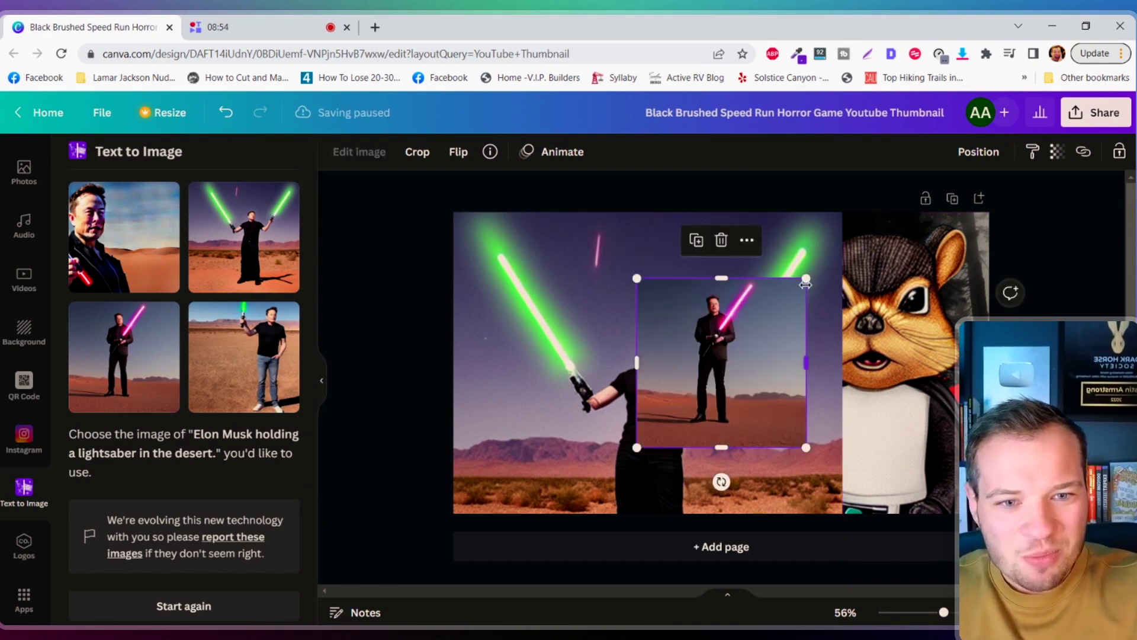
drag(806, 285, 952, 172)
drag(839, 222, 682, 507)
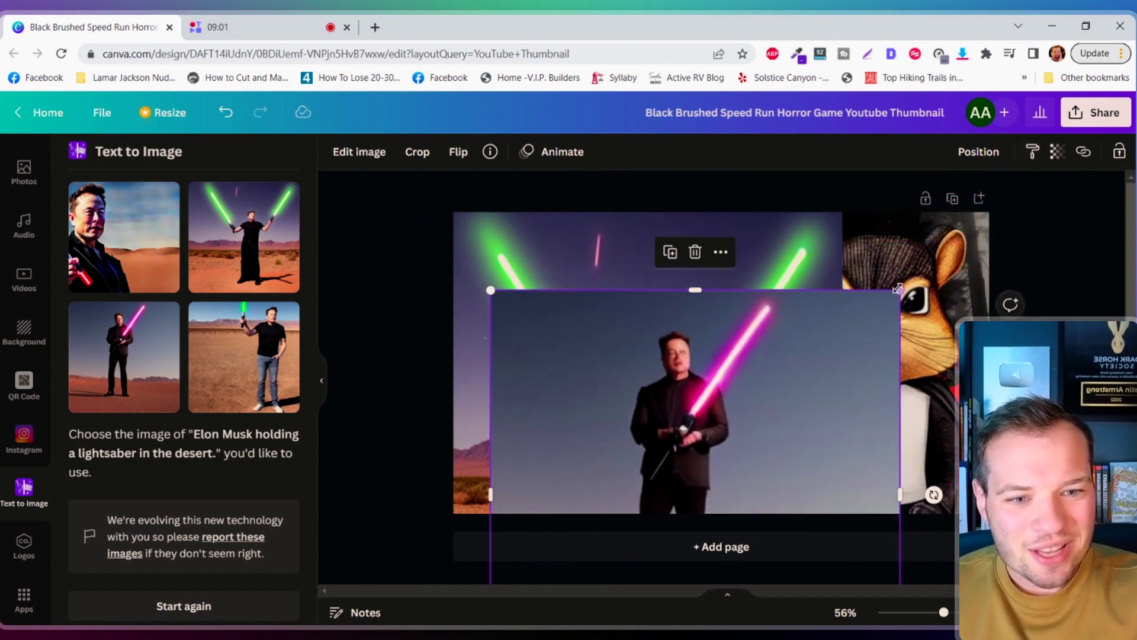
drag(894, 287, 757, 433)
drag(689, 483, 756, 302)
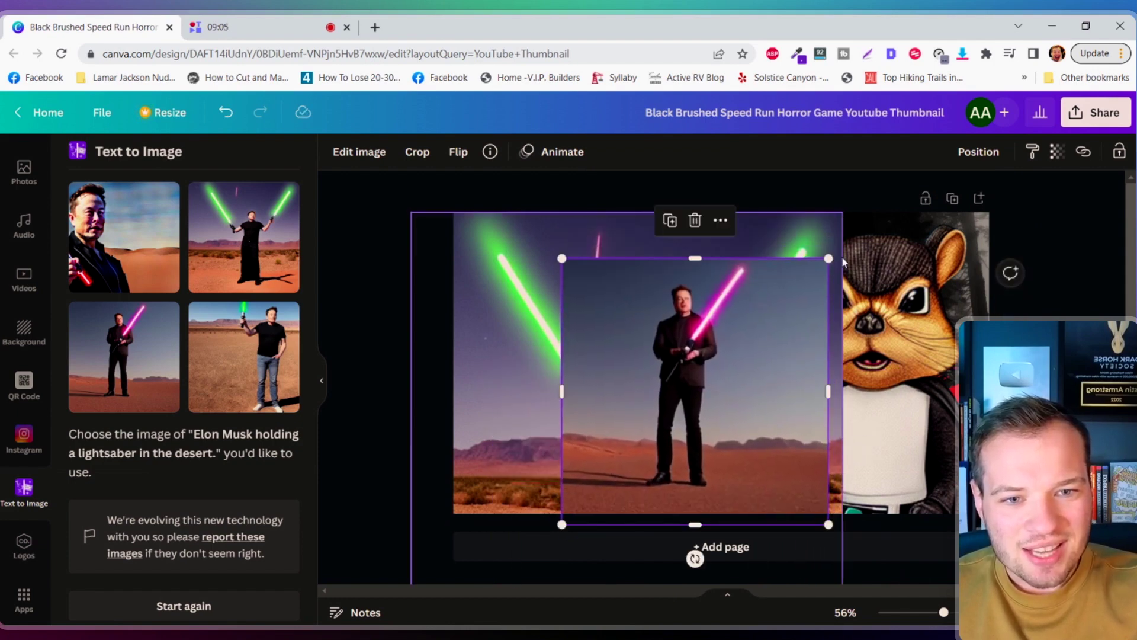
drag(828, 261, 889, 197)
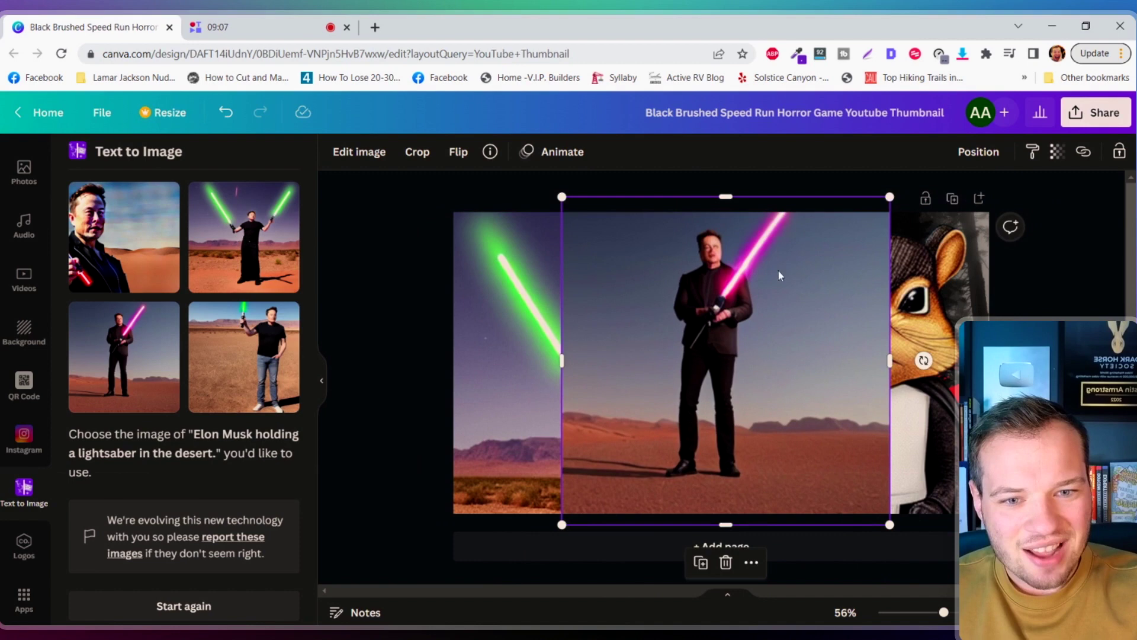
drag(779, 272, 932, 281)
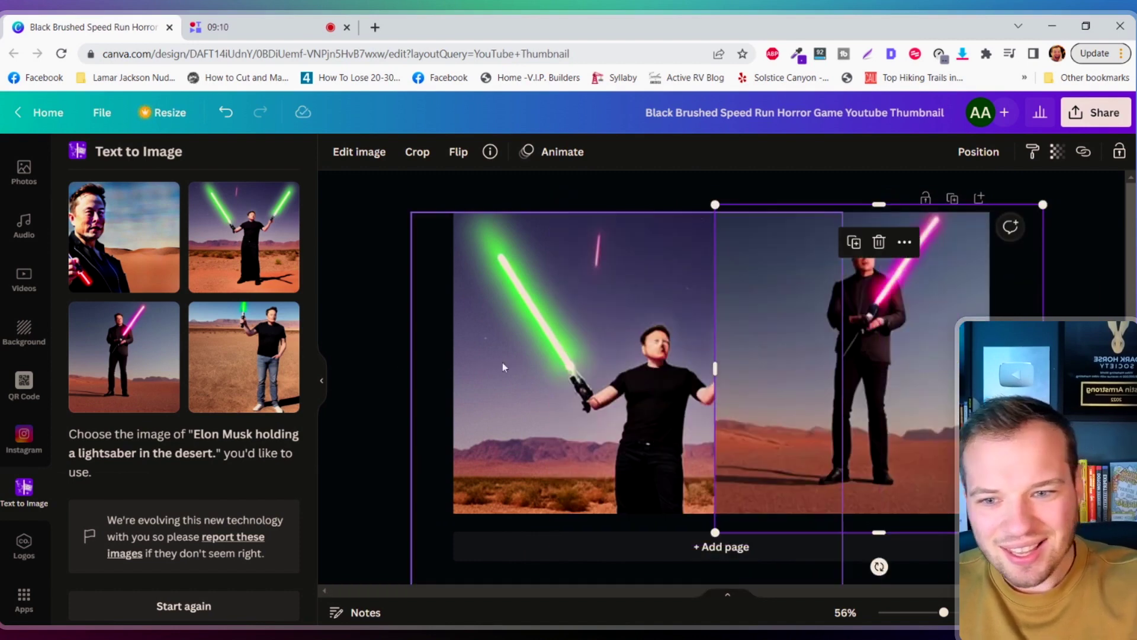
- Try and remove the man-in-jeans result, then adjust placements and delete the two-lightsaber image
click(259, 336)
key(Delete)
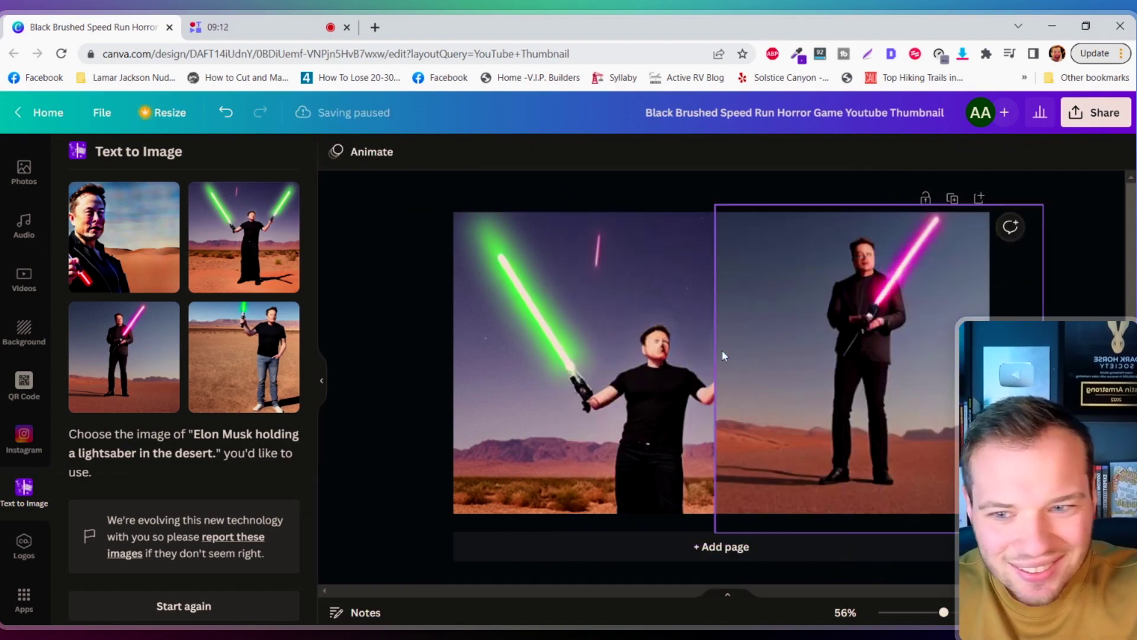
drag(845, 343, 714, 291)
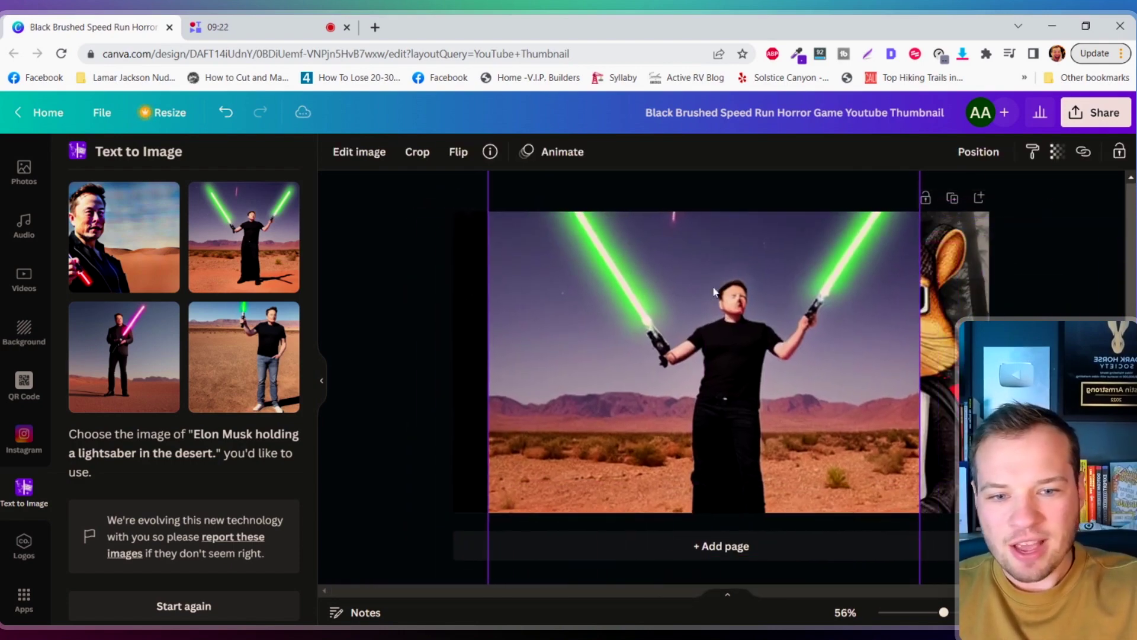
drag(831, 322, 797, 365)
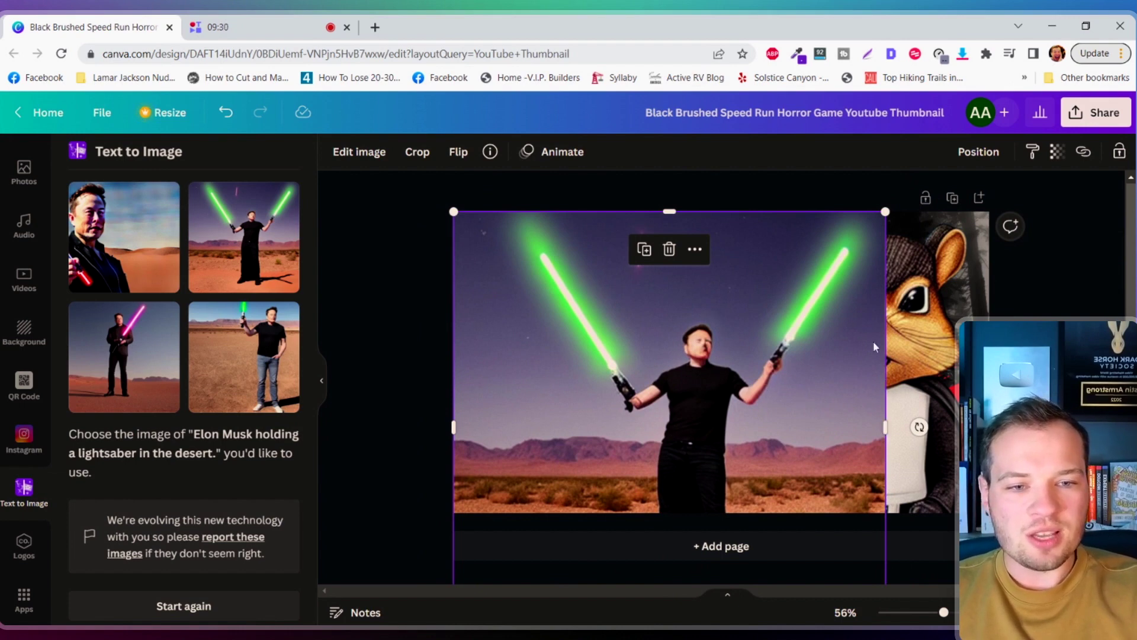
key(Delete)
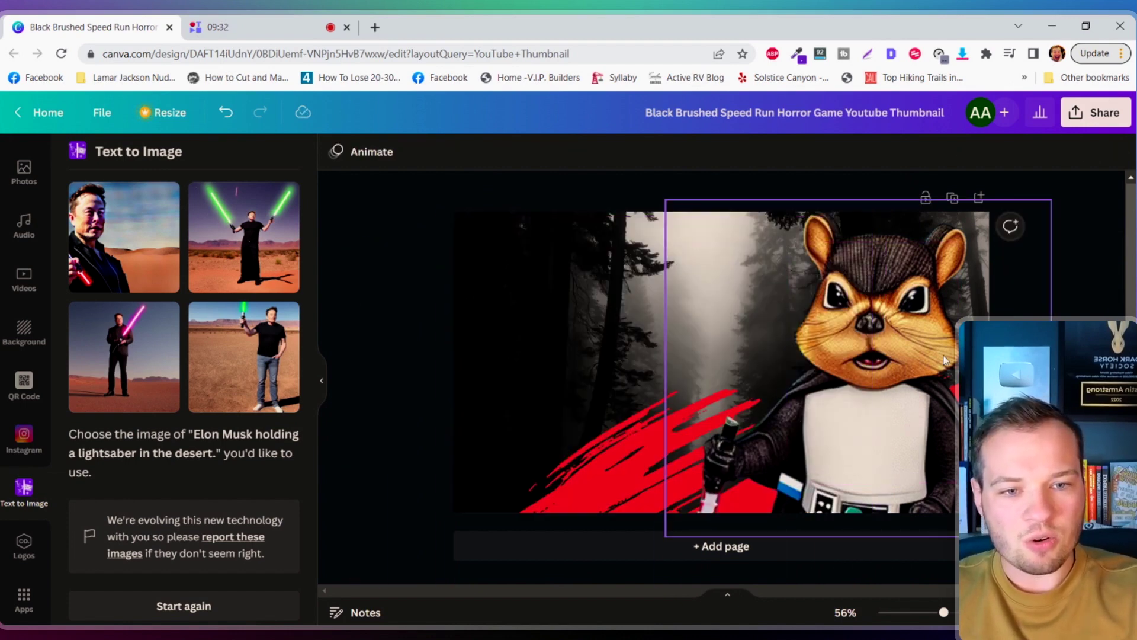
- Nudge the chipmunk cut-out slightly left and up over the foggy forest
drag(915, 363, 757, 394)
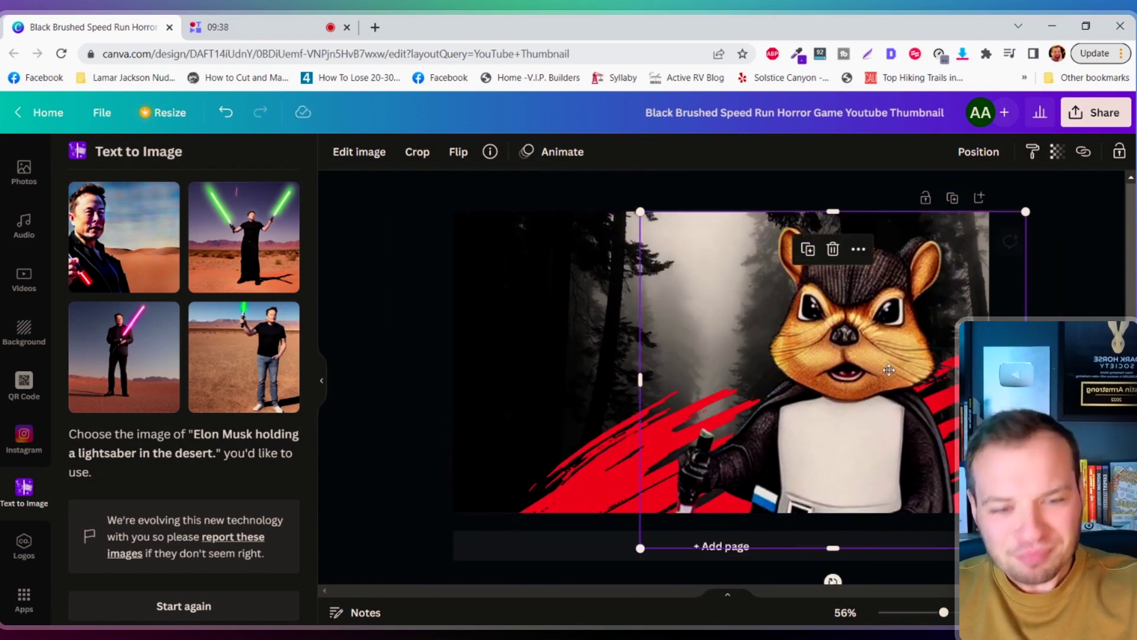